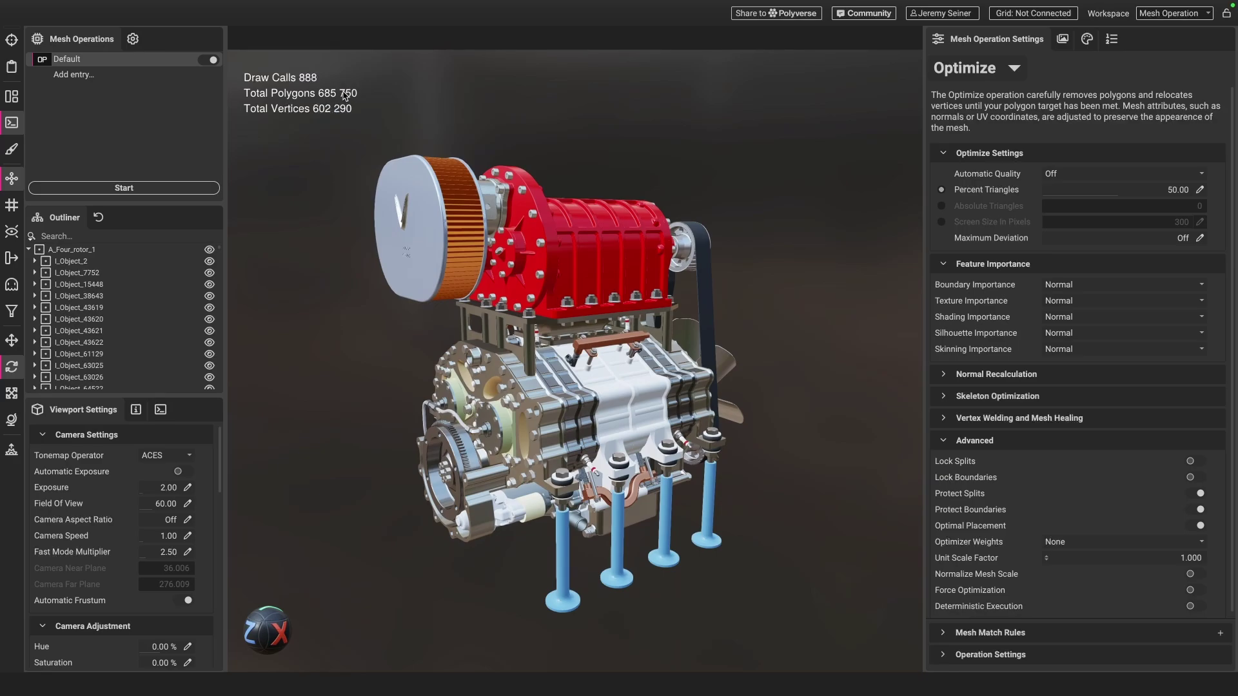
Step: Hide the red supercharger housing on the engine to expose the rotors inside
{"action": "left_click_drag", "start_coordinate": [534, 423], "coordinate": [526, 394]}
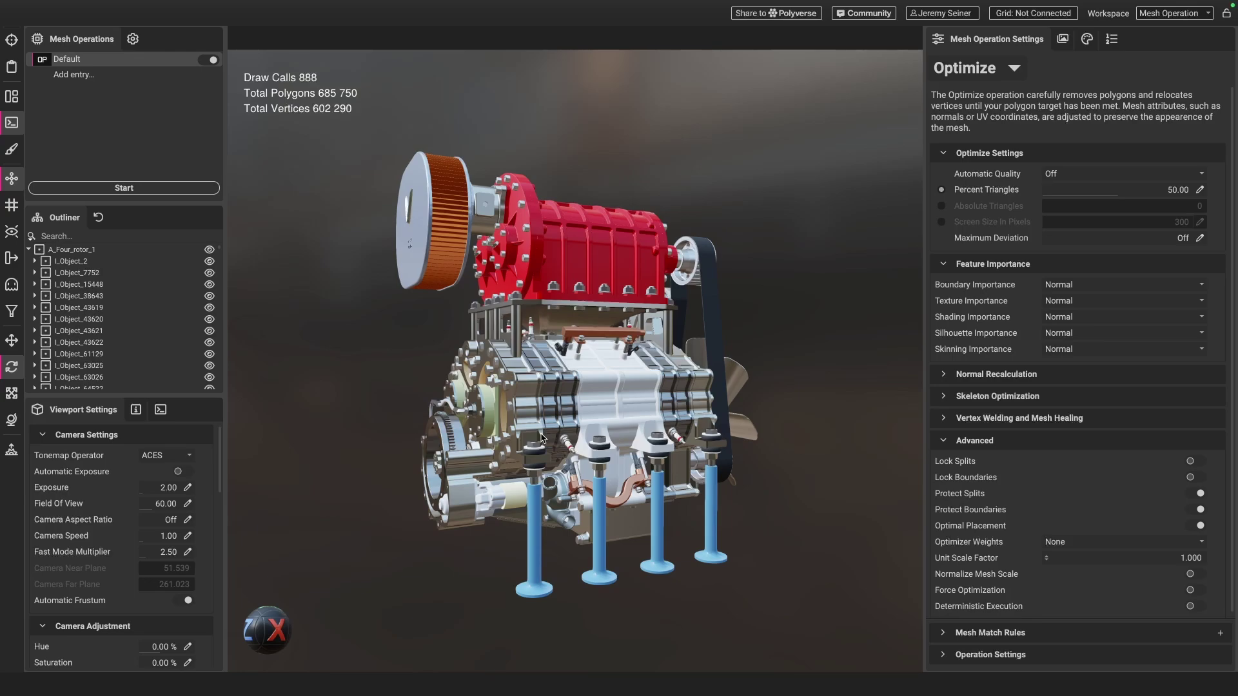
{"action": "left_click_drag", "start_coordinate": [546, 365], "coordinate": [552, 383]}
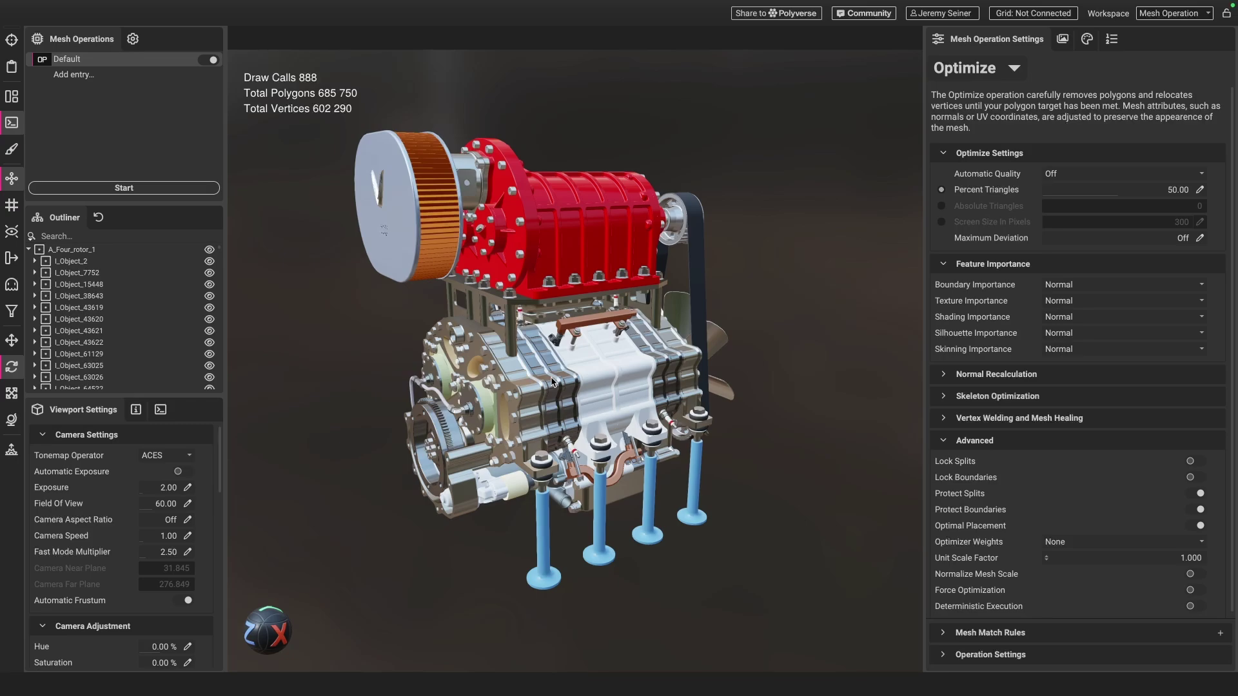
{"action": "scroll", "coordinate": [579, 247], "scroll_direction": "up", "scroll_amount": 4}
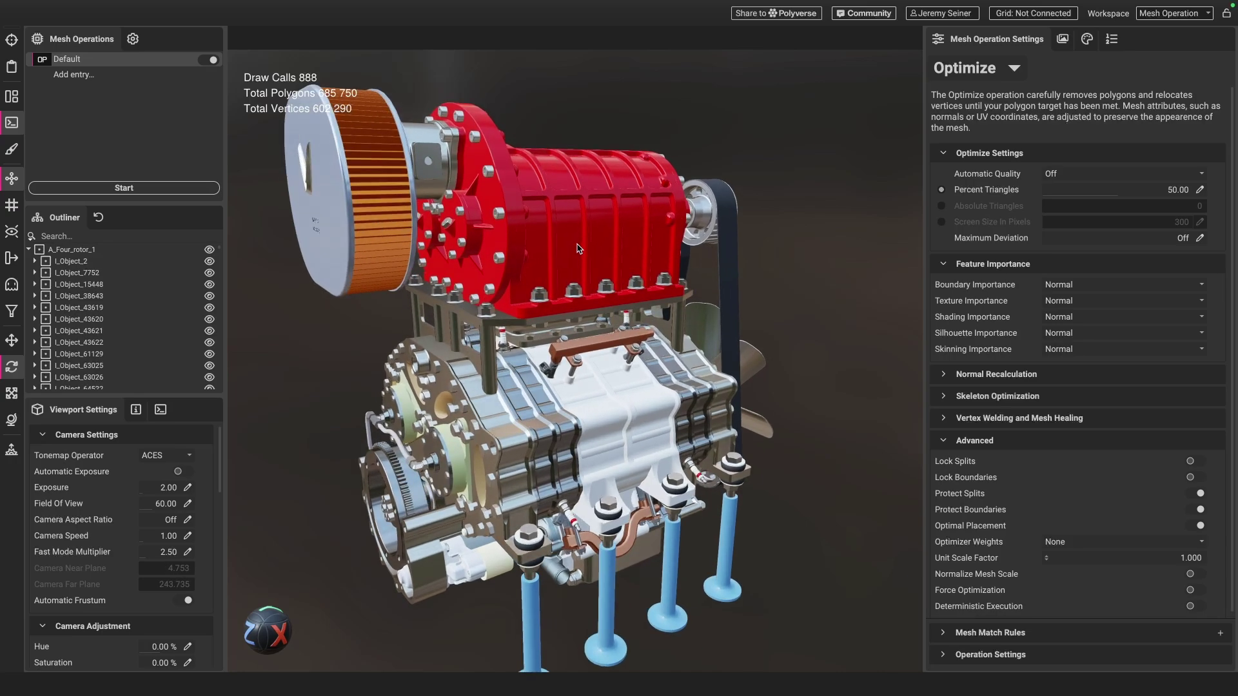
{"action": "left_click_drag", "start_coordinate": [577, 247], "coordinate": [549, 244]}
{"action": "left_click", "coordinate": [549, 241]}
{"action": "key", "text": "h"}
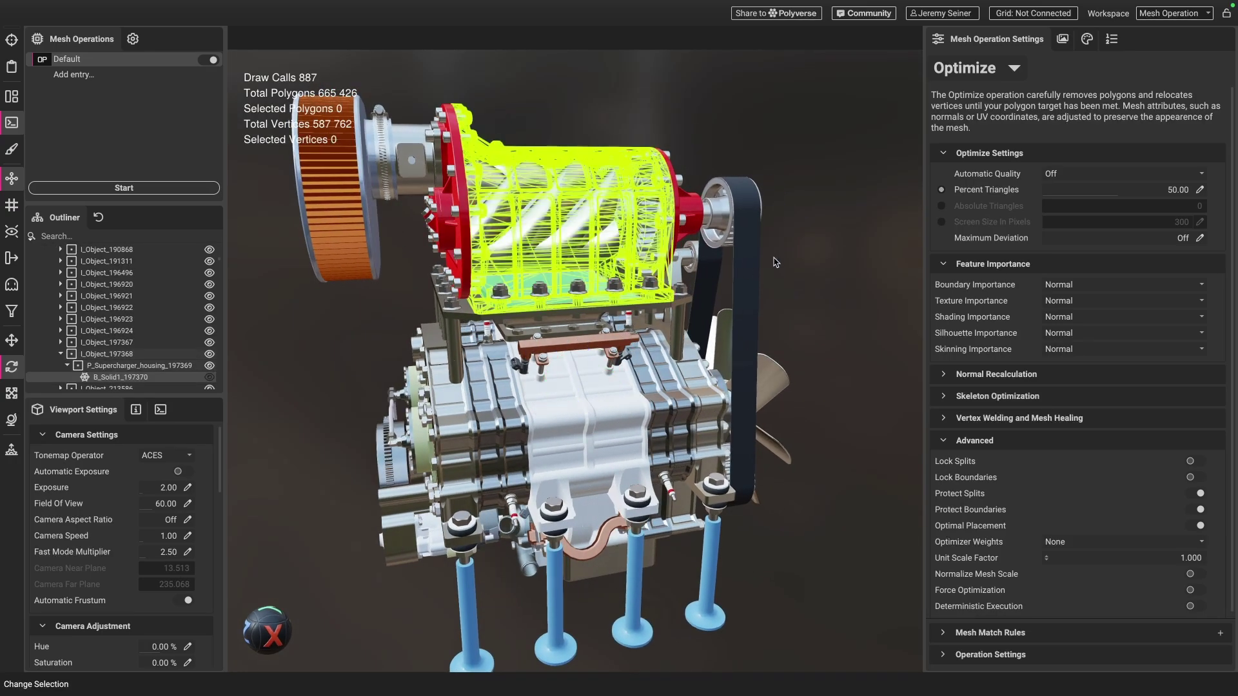
Step: Hide the white intake and the neighbouring engine block housings, and inspect the internal shafts and gears
{"action": "left_click", "coordinate": [798, 274]}
{"action": "left_click_drag", "start_coordinate": [531, 334], "coordinate": [547, 392]}
{"action": "left_click", "coordinate": [547, 392]}
{"action": "key", "text": "h"}
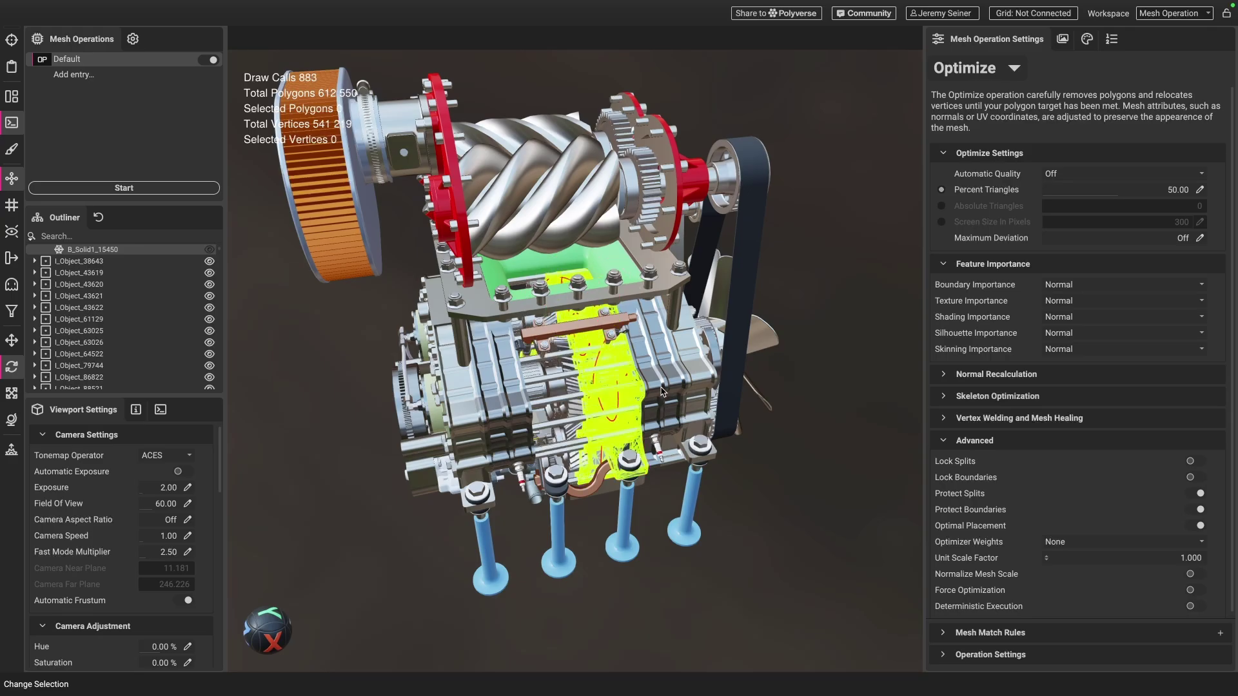
{"action": "scroll", "coordinate": [563, 381], "scroll_direction": "up", "scroll_amount": 5}
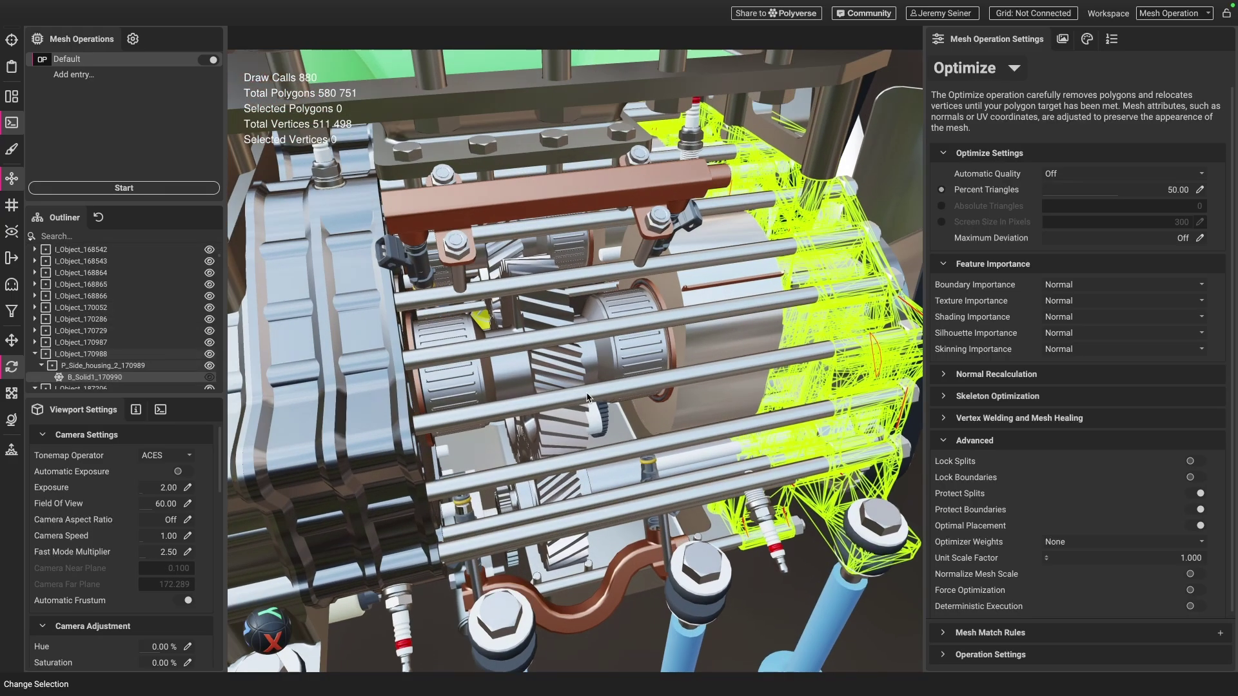
{"action": "left_click_drag", "start_coordinate": [563, 380], "coordinate": [576, 382]}
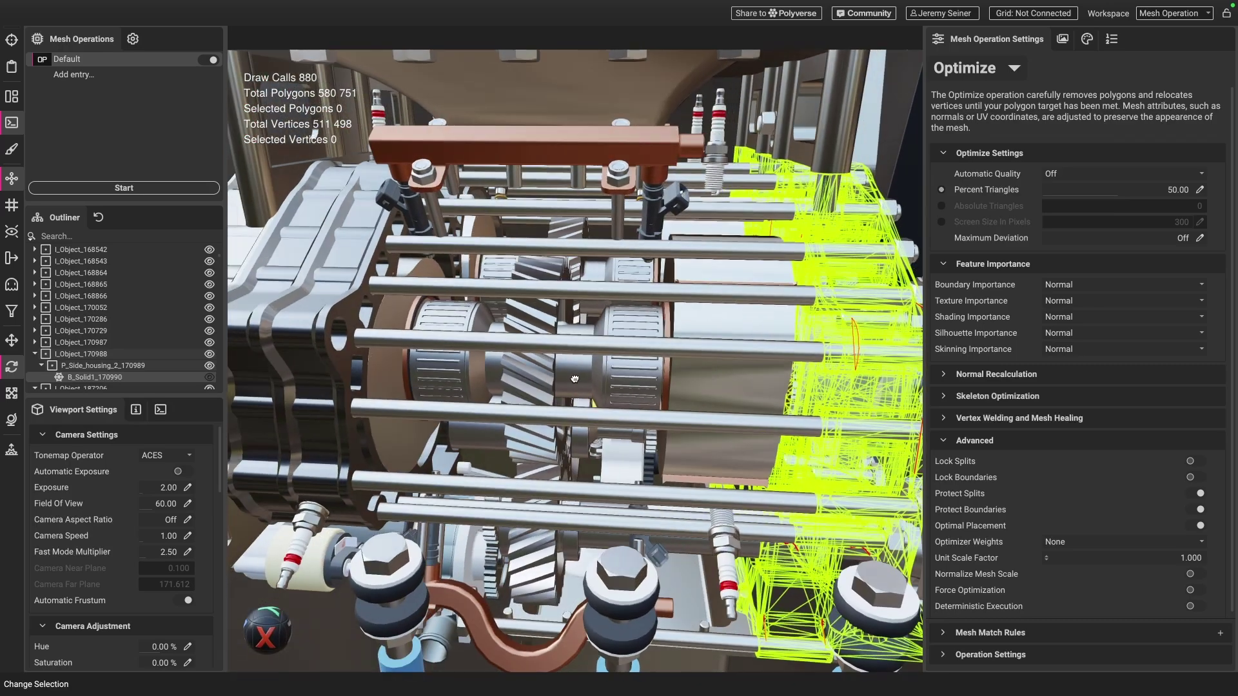
{"action": "scroll", "coordinate": [575, 382], "scroll_direction": "down", "scroll_amount": 6}
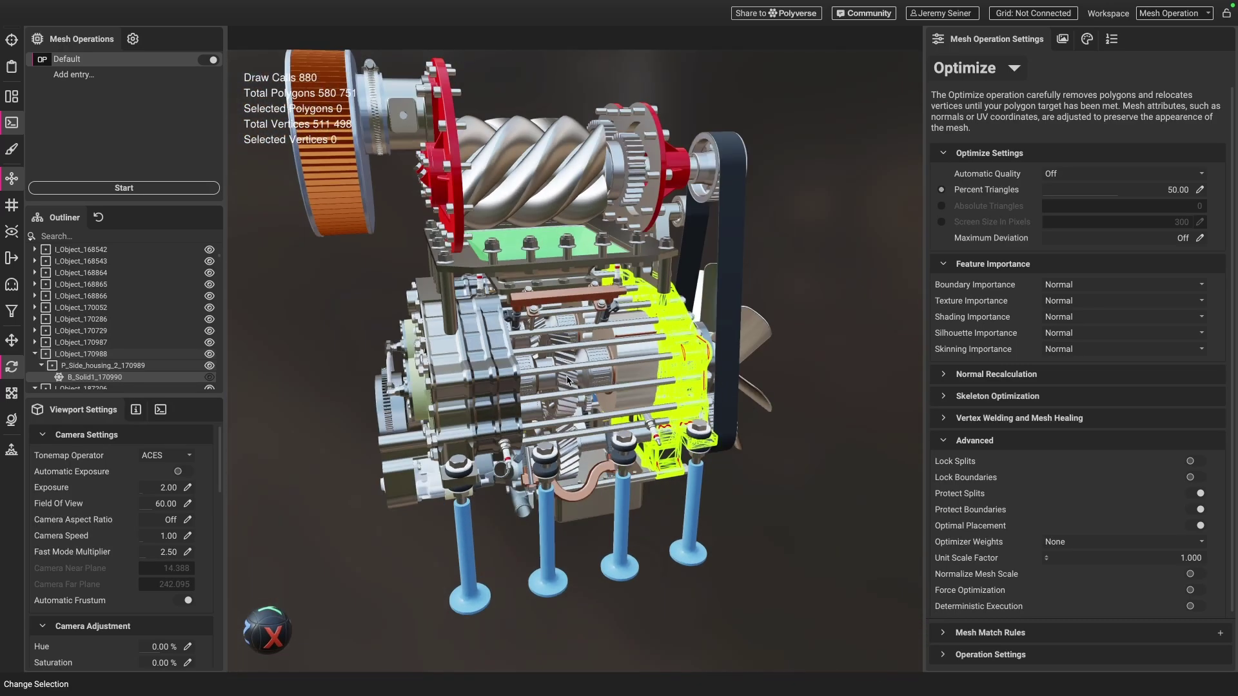
{"action": "left_click_drag", "start_coordinate": [594, 375], "coordinate": [618, 284]}
Step: Unhide all hidden parts of the engine and clear the selection
{"action": "right_click", "coordinate": [780, 314]}
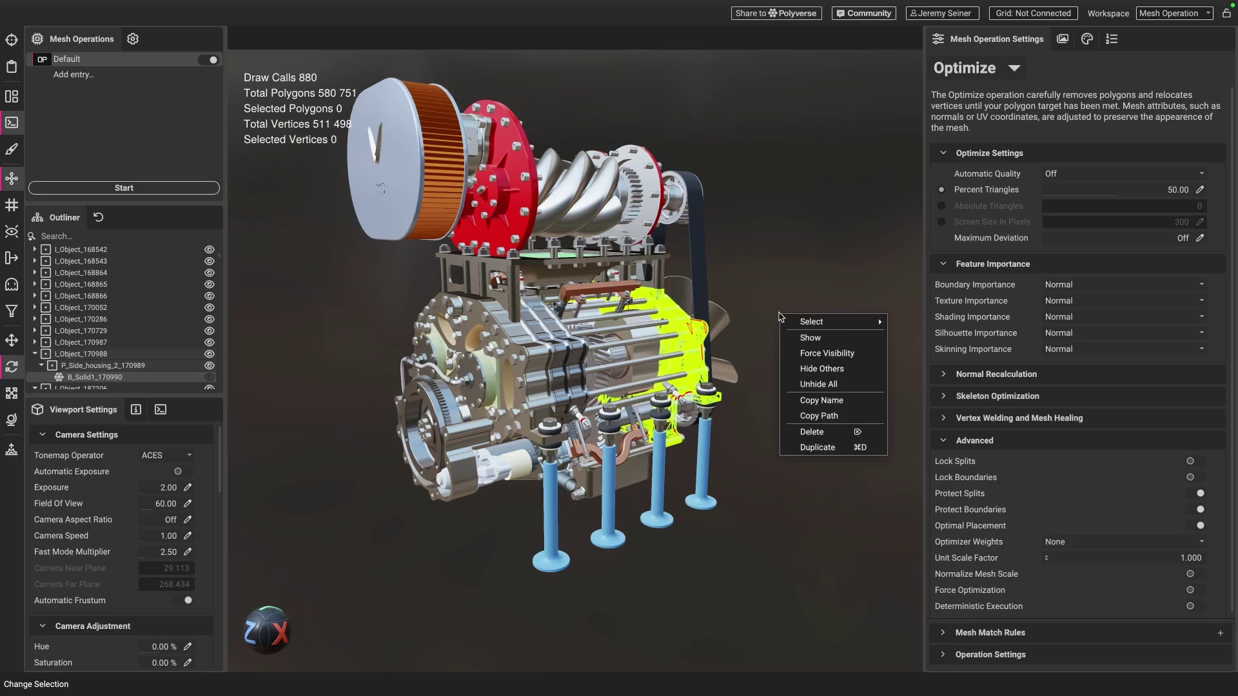
{"action": "left_click", "coordinate": [851, 385]}
{"action": "middle_click_drag", "start_coordinate": [777, 303], "coordinate": [804, 323]}
{"action": "left_click", "coordinate": [804, 323]}
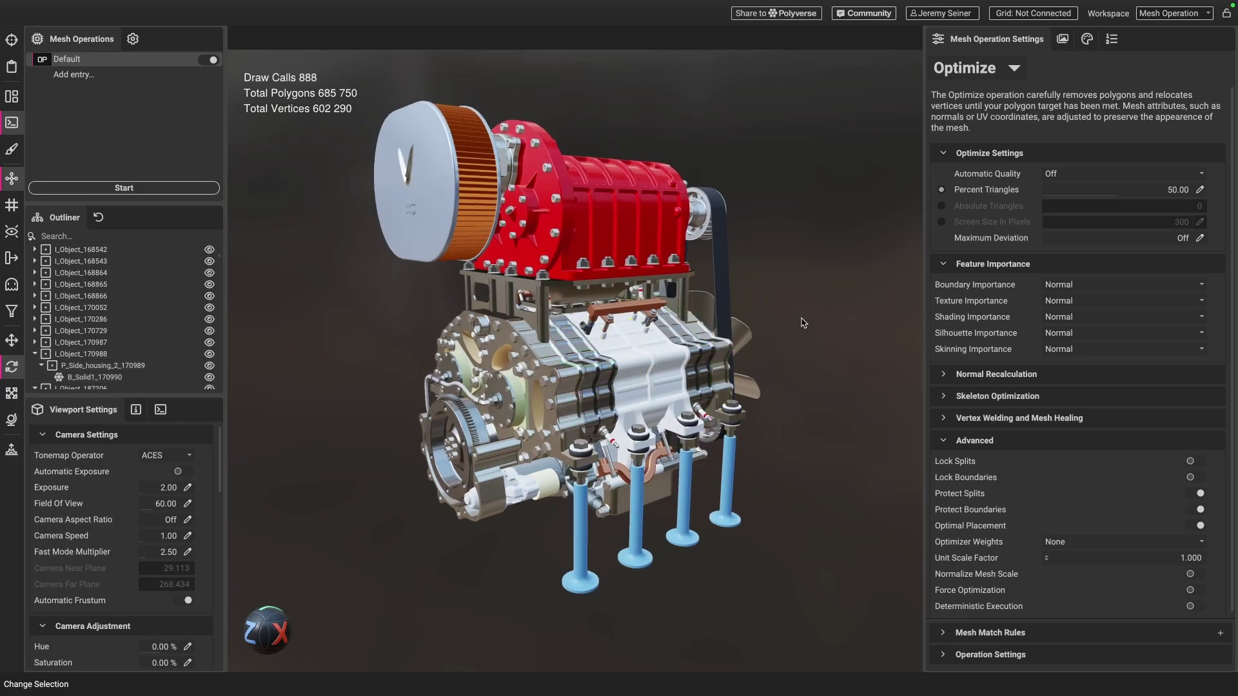
Step: Switch the mesh operation from Optimize to Occlusion Cull and set its culling strategy to By Polygon
{"action": "left_click_drag", "start_coordinate": [522, 410], "coordinate": [546, 369]}
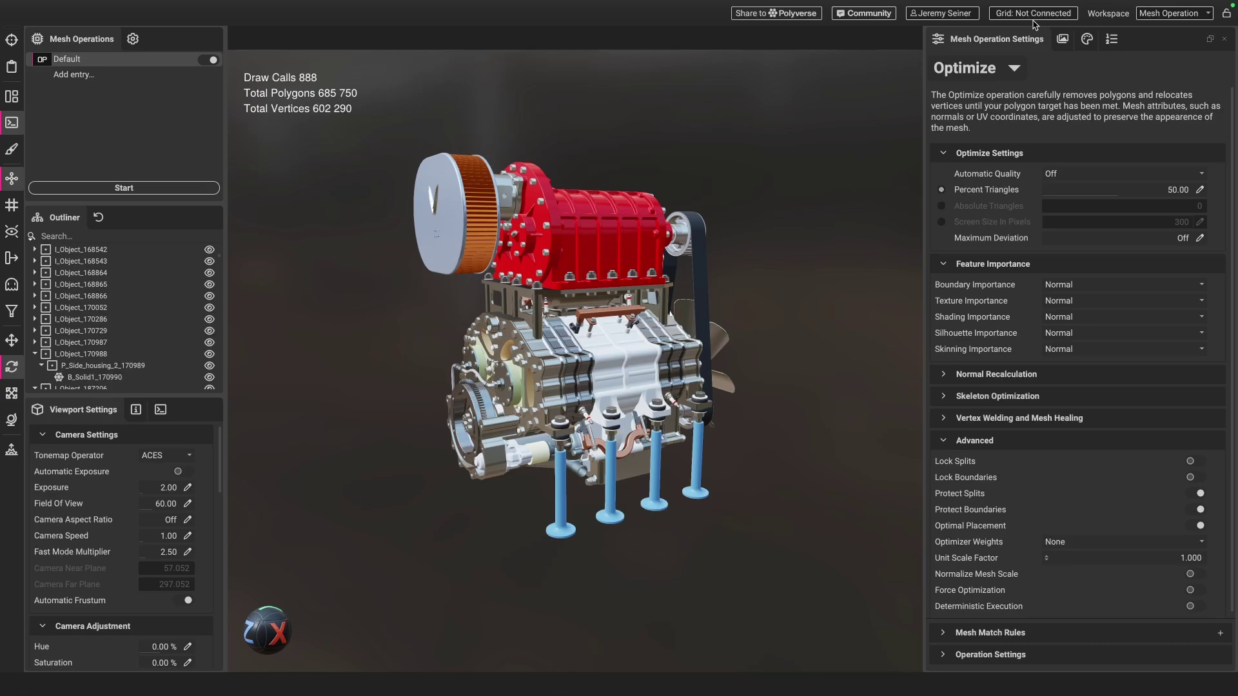
{"action": "left_click", "coordinate": [980, 73]}
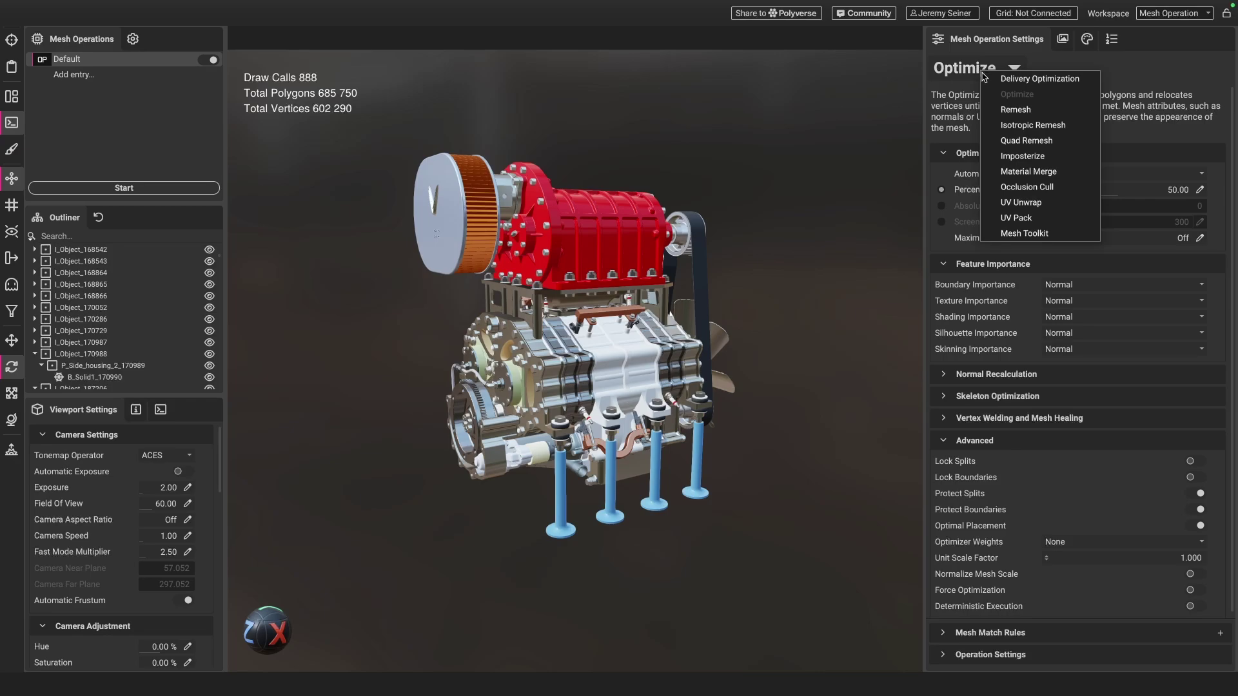
{"action": "left_click", "coordinate": [1039, 187]}
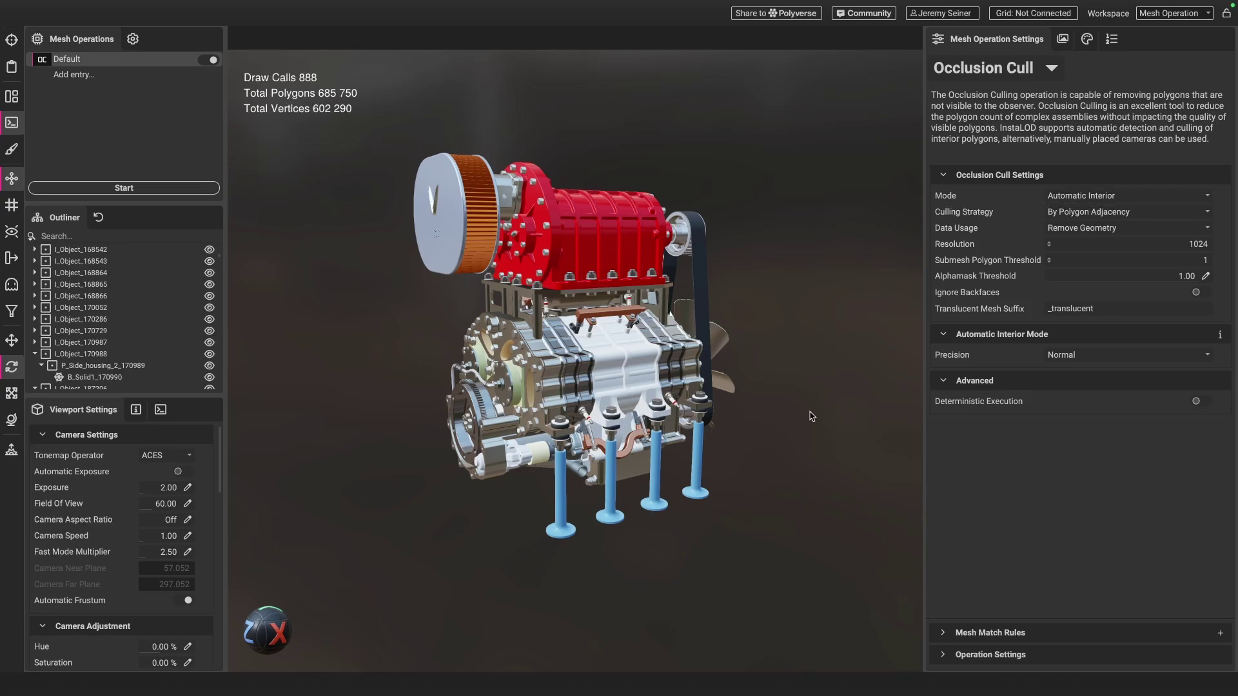
{"action": "left_click", "coordinate": [1067, 215]}
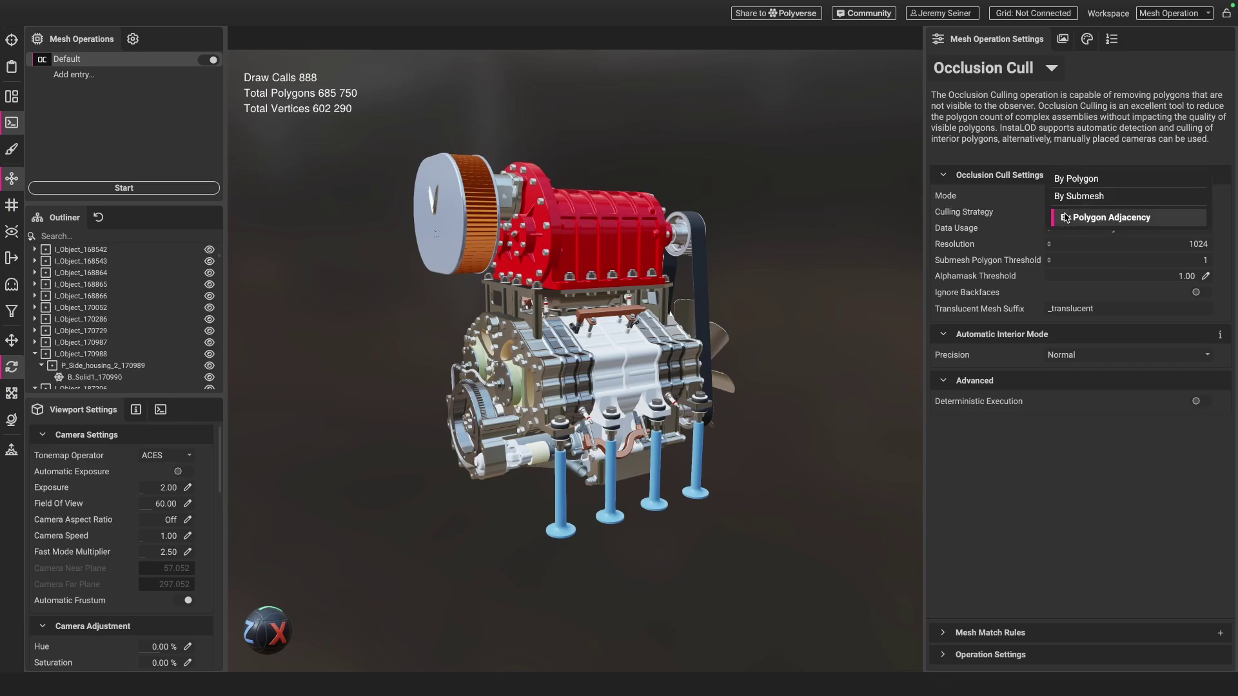
{"action": "left_click", "coordinate": [1102, 181]}
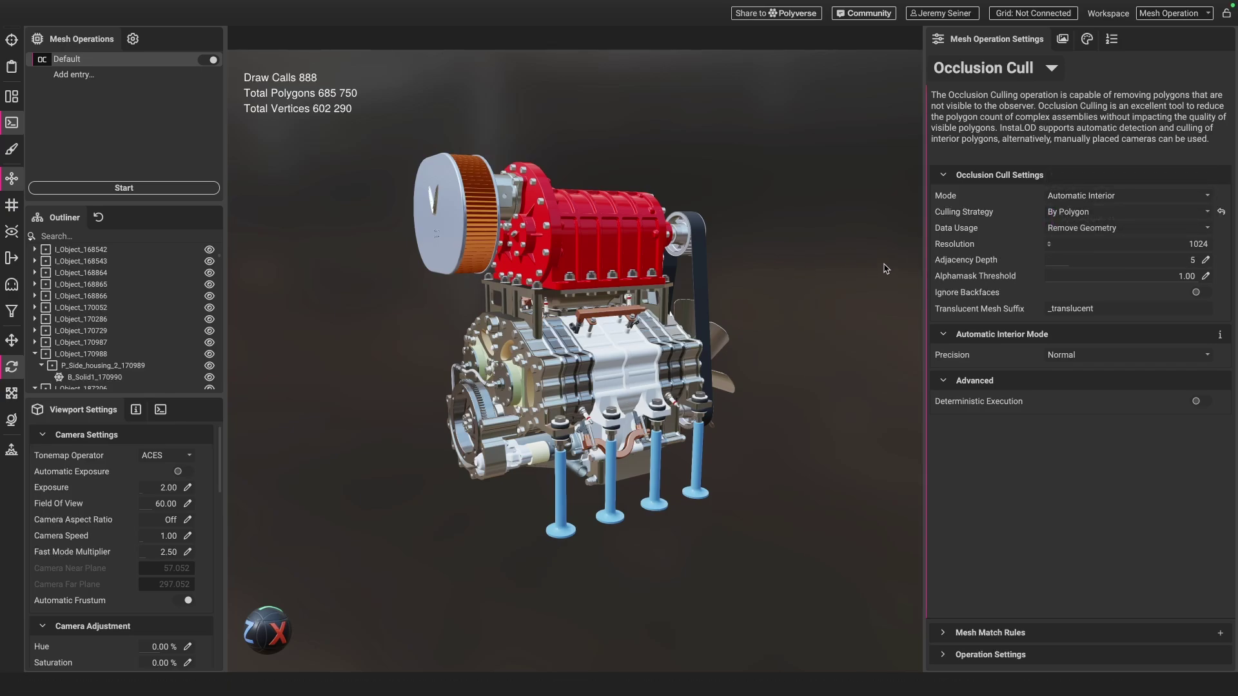
{"action": "left_click", "coordinate": [1106, 213]}
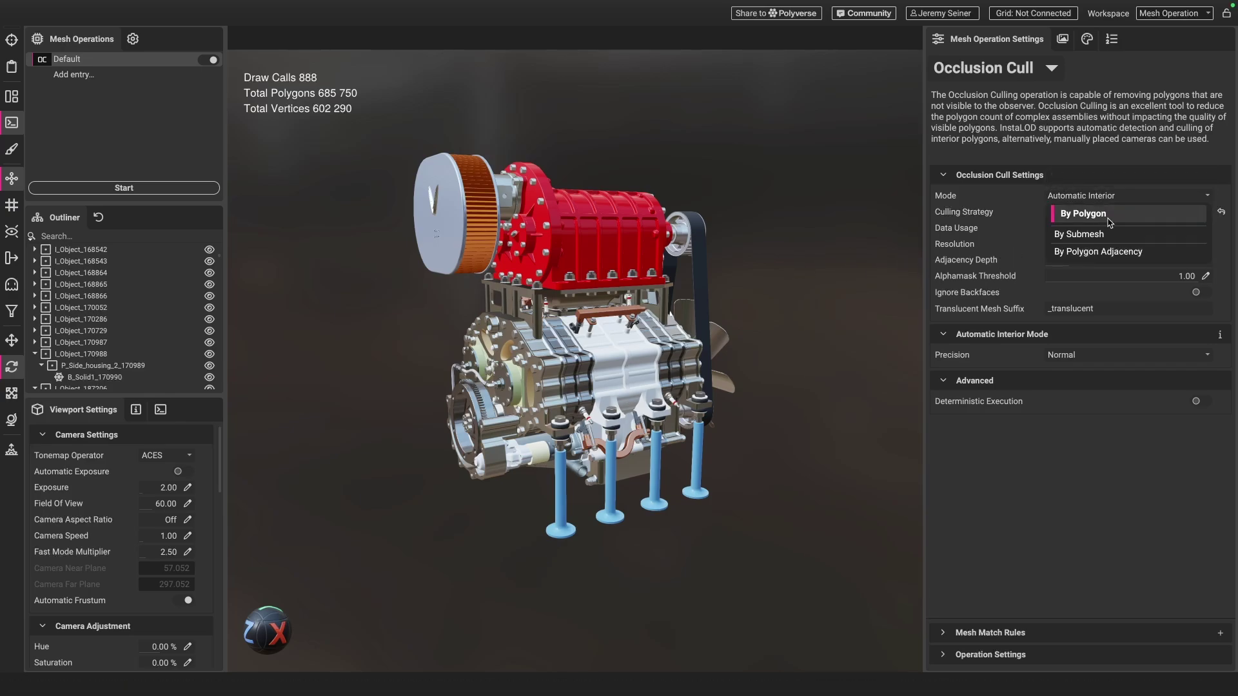
{"action": "left_click", "coordinate": [814, 237]}
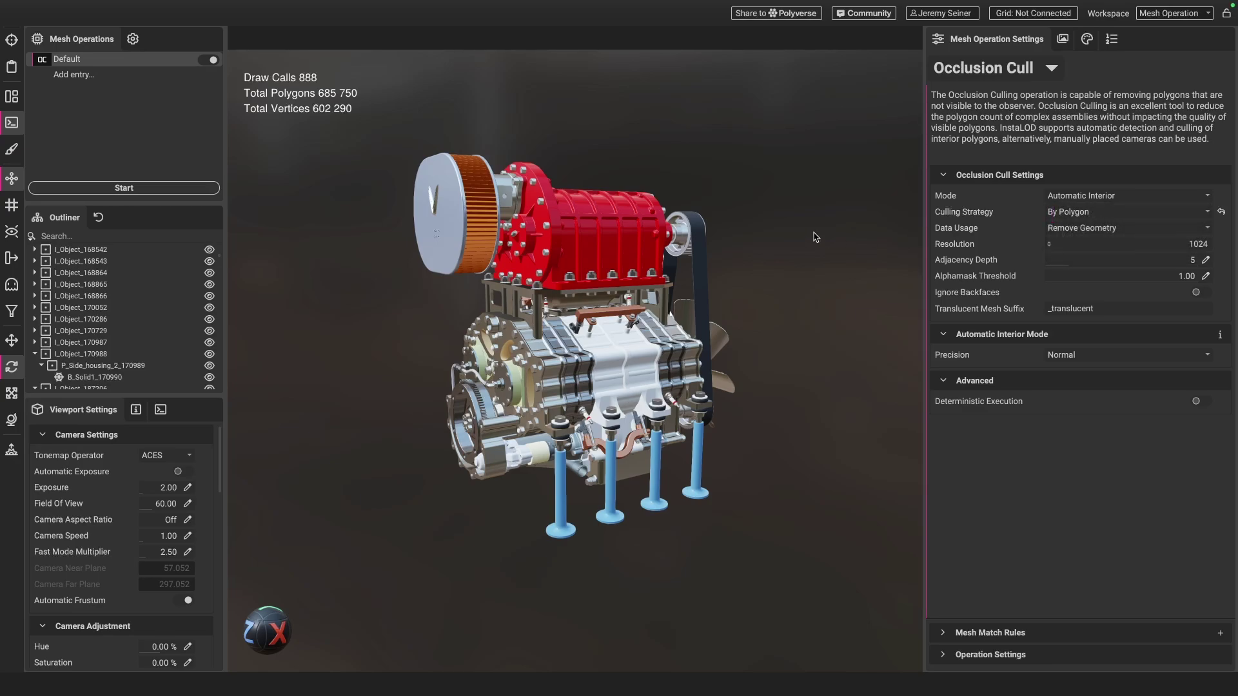
Step: Set the occlusion cull resolution to 512 and the adjacency depth to 3
{"action": "left_click", "coordinate": [1099, 243]}
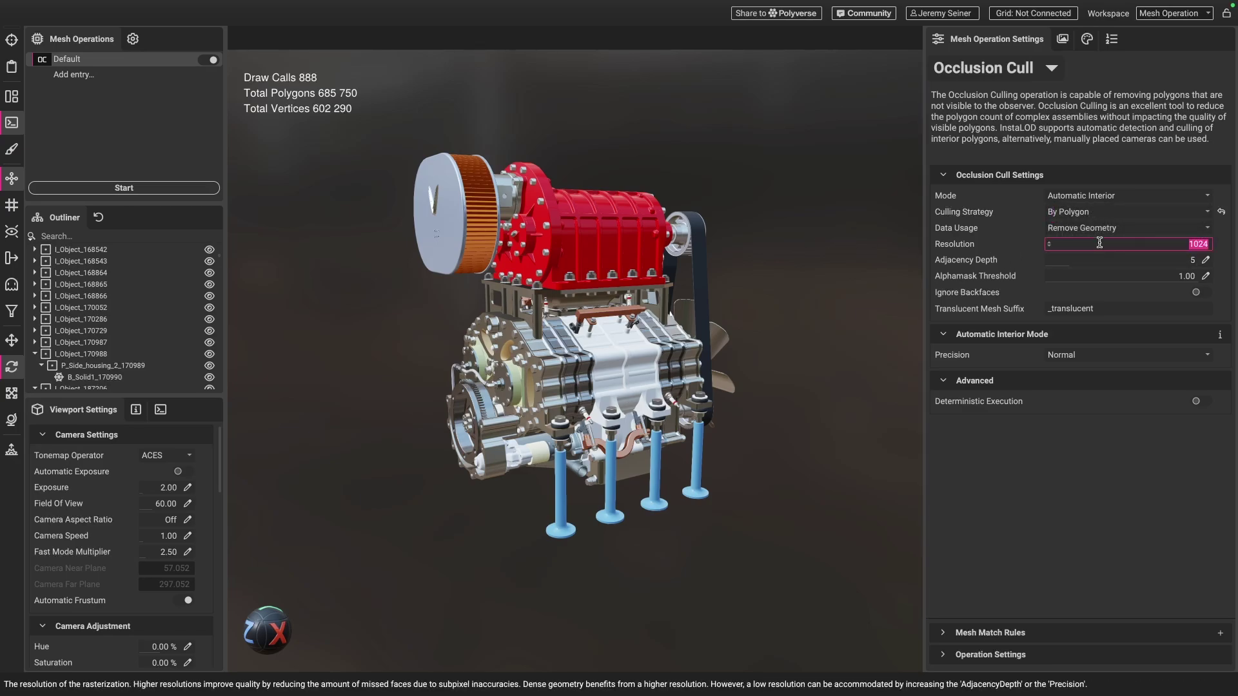
{"action": "type", "text": "512"}
{"action": "key", "text": "Return"}
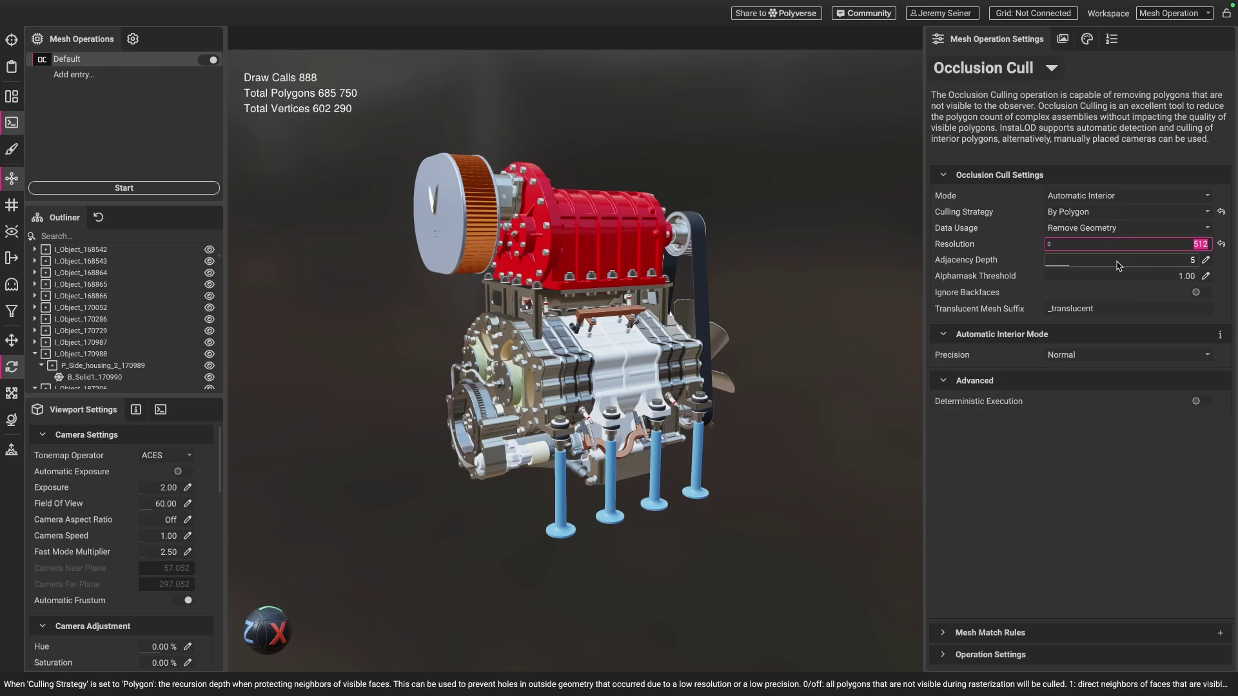
{"action": "left_click_drag", "start_coordinate": [1065, 267], "coordinate": [1060, 268]}
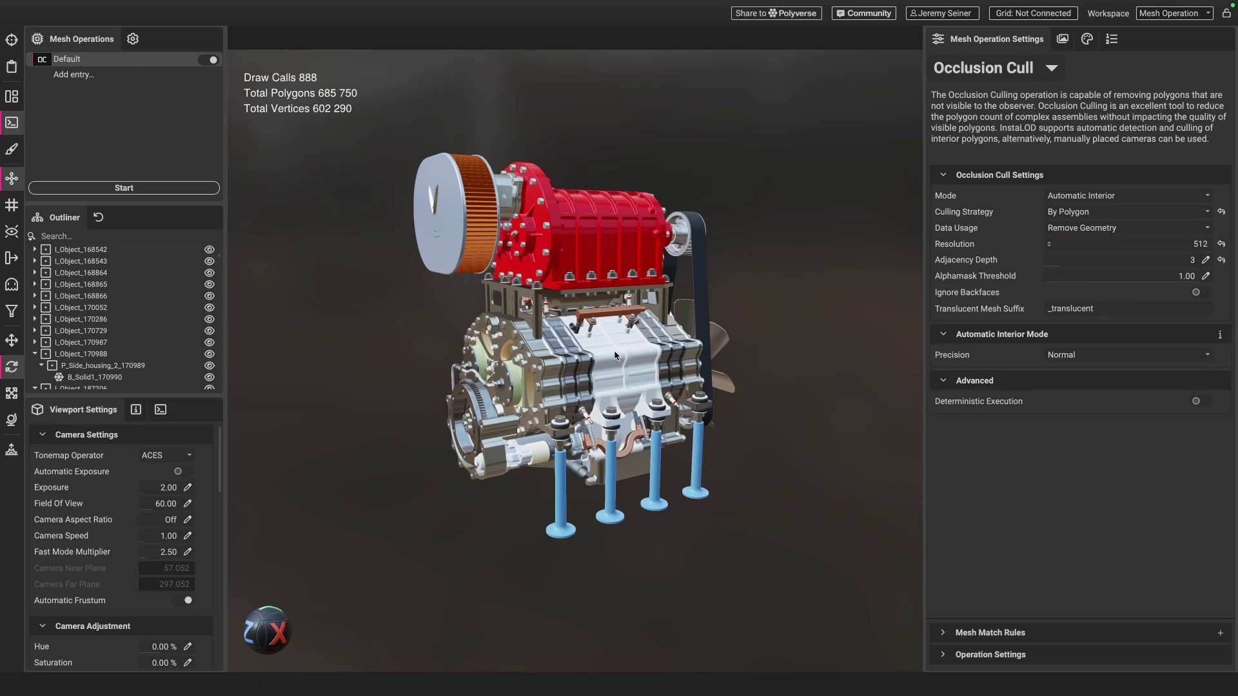
Step: Run the Occlusion Cull operation on the engine assembly
{"action": "left_click_drag", "start_coordinate": [615, 356], "coordinate": [644, 380]}
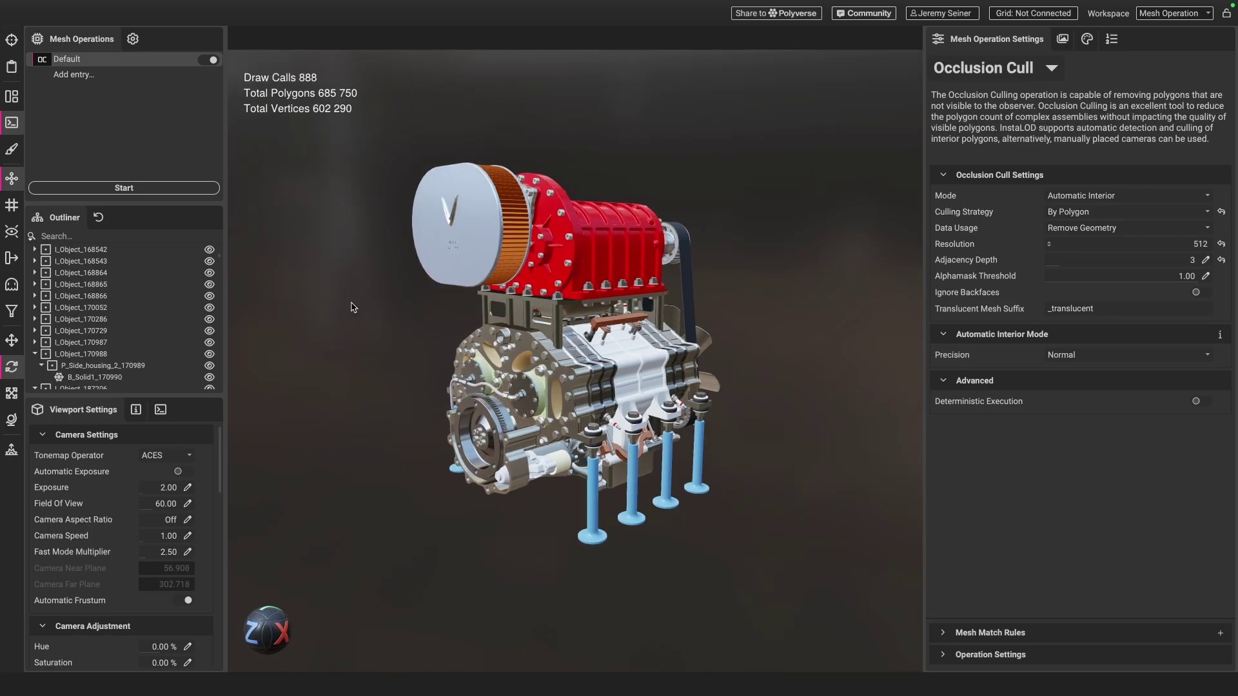
{"action": "left_click", "coordinate": [152, 193]}
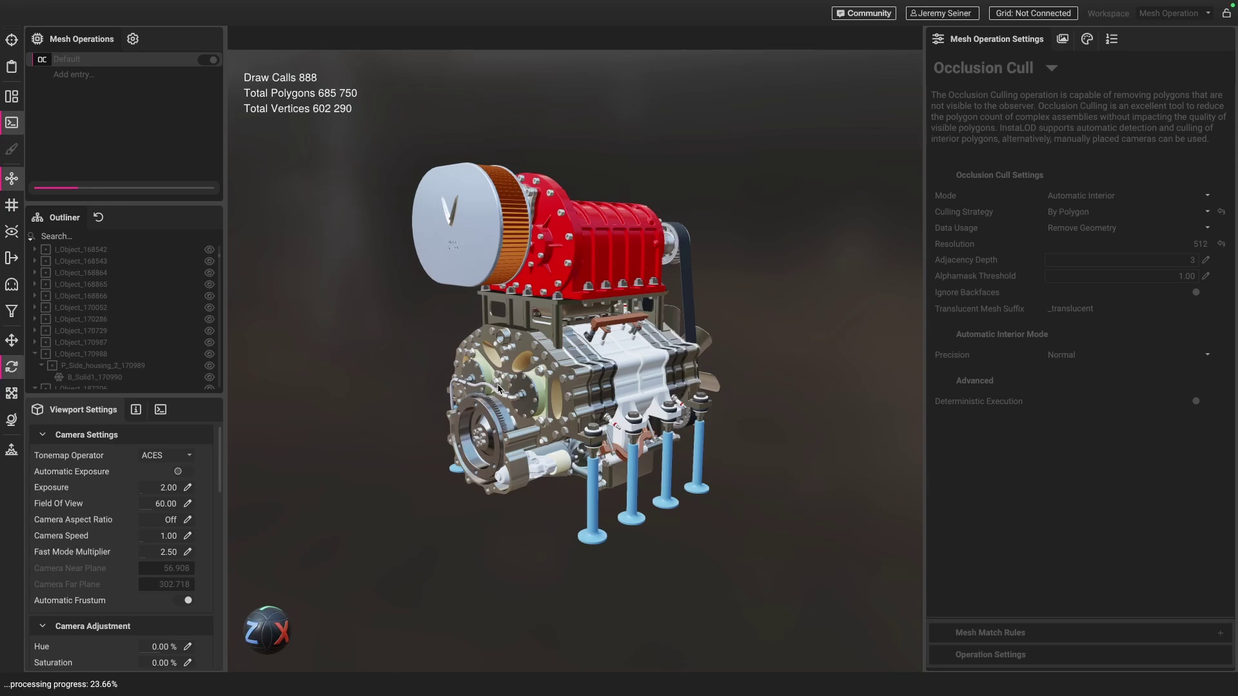
{"action": "left_click_drag", "start_coordinate": [540, 398], "coordinate": [495, 403]}
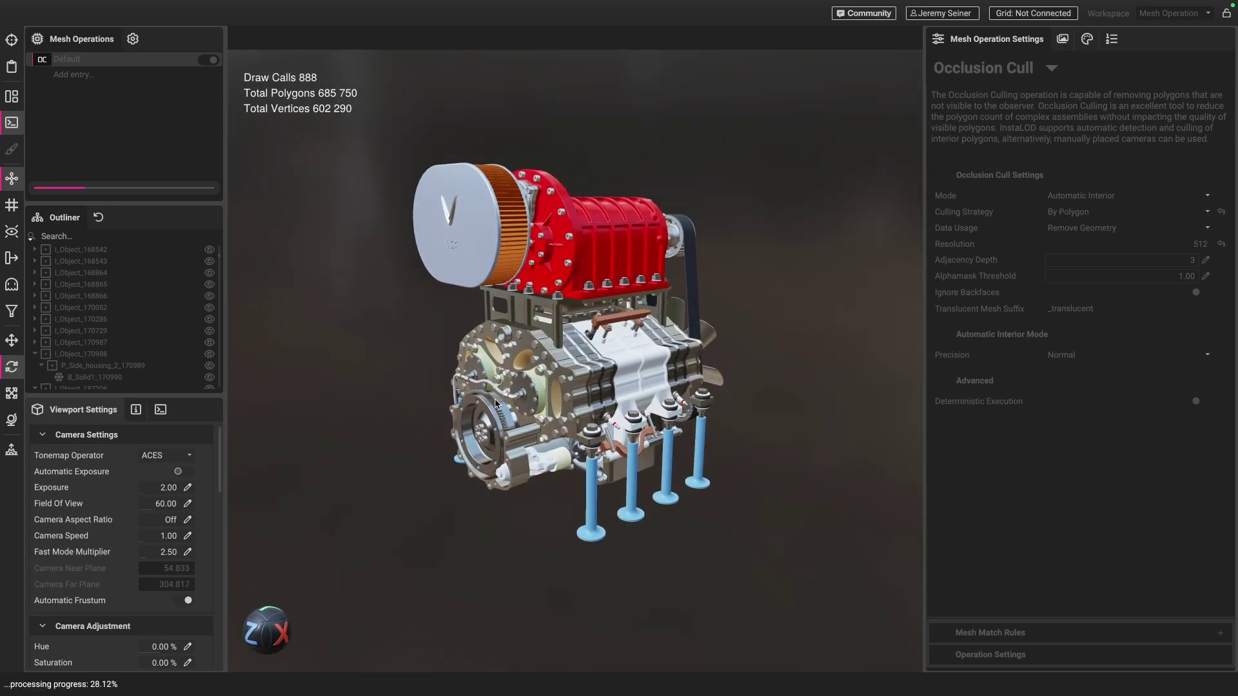
{"action": "mouse_move", "coordinate": [496, 403]}
{"action": "left_mouse_down"}
{"action": "mouse_move", "coordinate": [544, 309]}
{"action": "mouse_move", "coordinate": [613, 312]}
{"action": "mouse_move", "coordinate": [520, 331]}
{"action": "mouse_move", "coordinate": [516, 351]}
{"action": "mouse_move", "coordinate": [528, 355]}
{"action": "mouse_move", "coordinate": [491, 395]}
{"action": "left_mouse_up"}
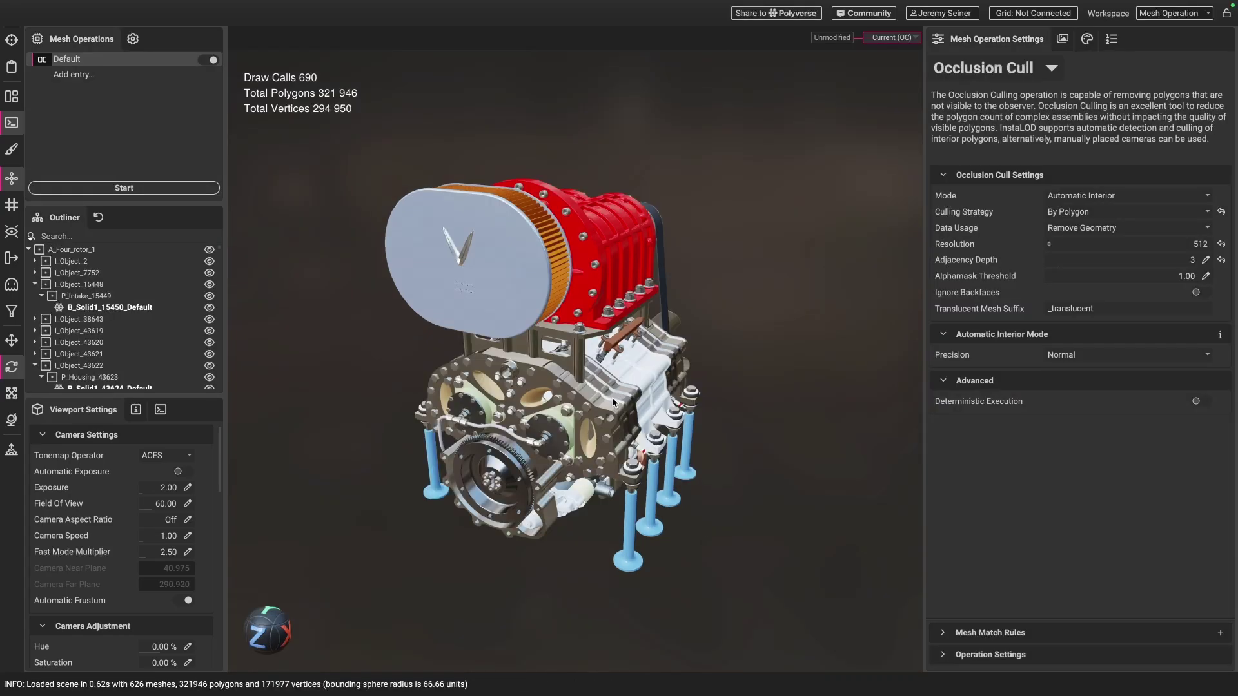
Step: Examine the exterior of the culled engine from several angles and at closer range
{"action": "left_click_drag", "start_coordinate": [598, 399], "coordinate": [581, 372]}
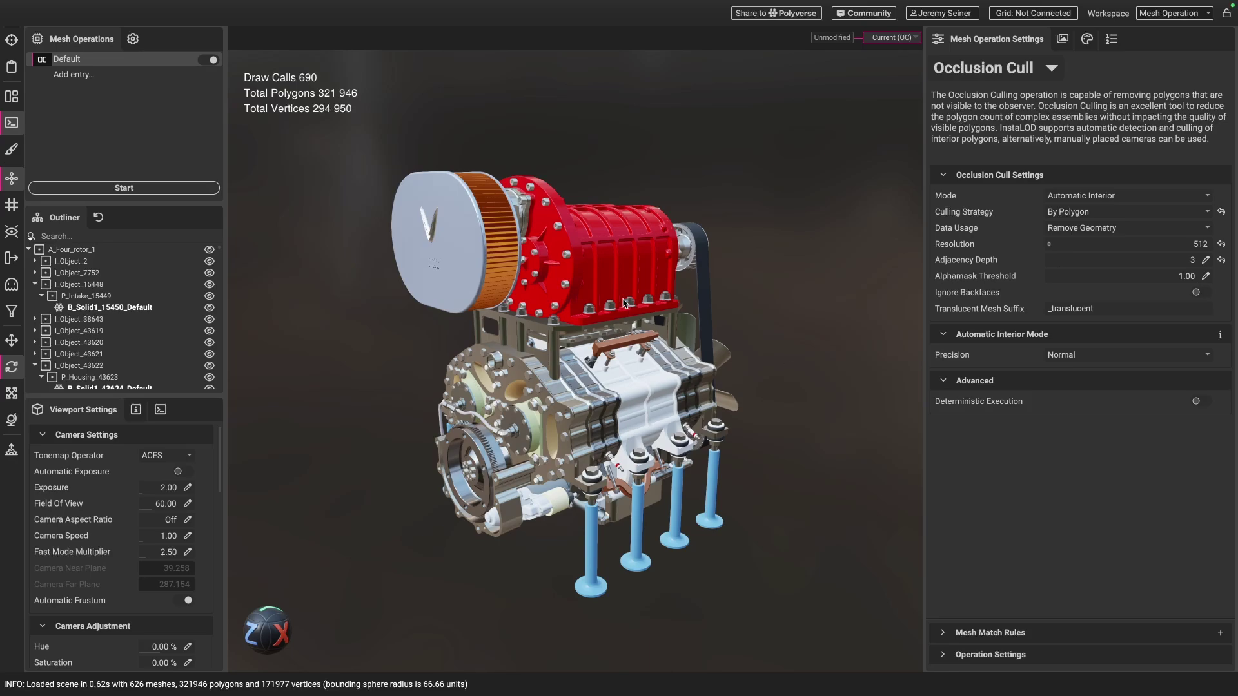
{"action": "scroll", "coordinate": [625, 304], "scroll_direction": "up", "scroll_amount": 2}
{"action": "scroll", "coordinate": [677, 324], "scroll_direction": "up", "scroll_amount": 2}
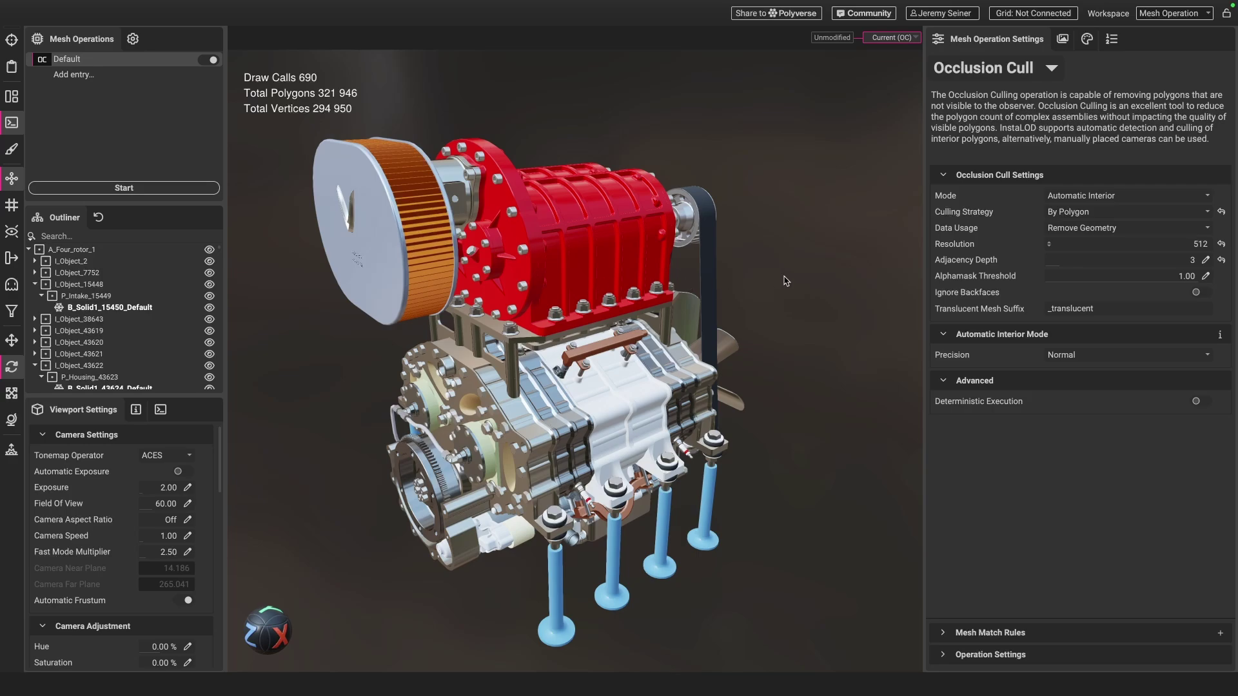
{"action": "middle_click_drag", "start_coordinate": [602, 344], "coordinate": [642, 319]}
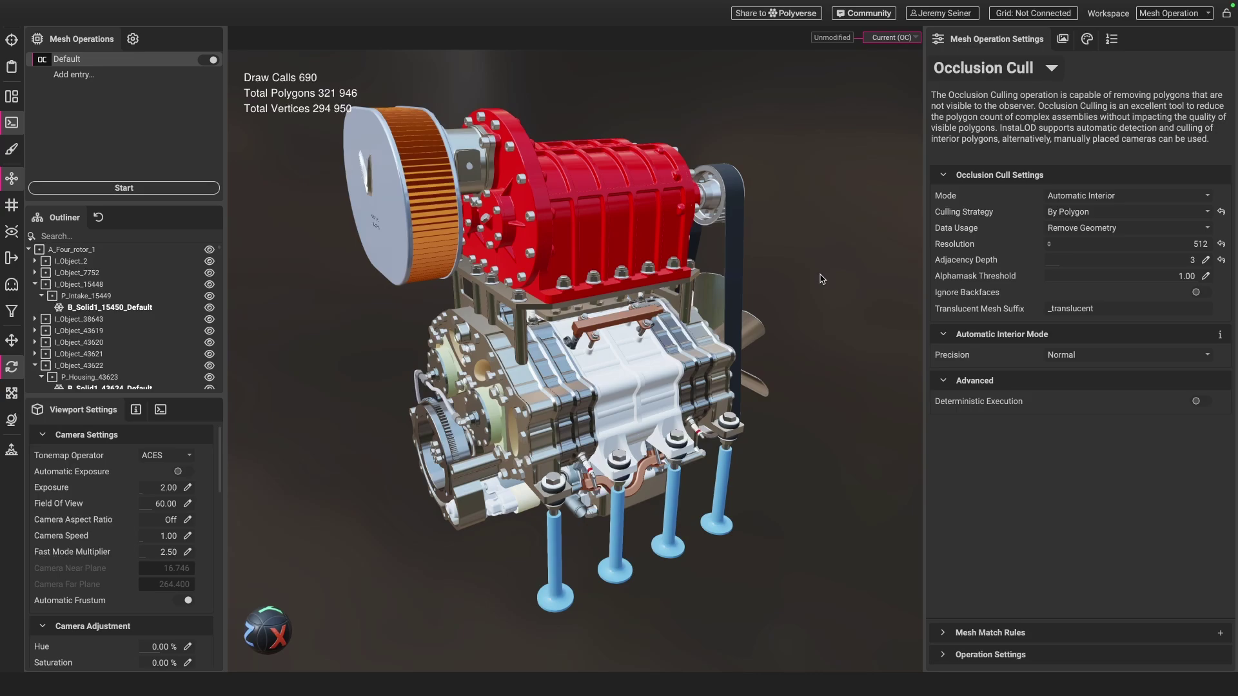
{"action": "left_click_drag", "start_coordinate": [825, 319], "coordinate": [841, 311]}
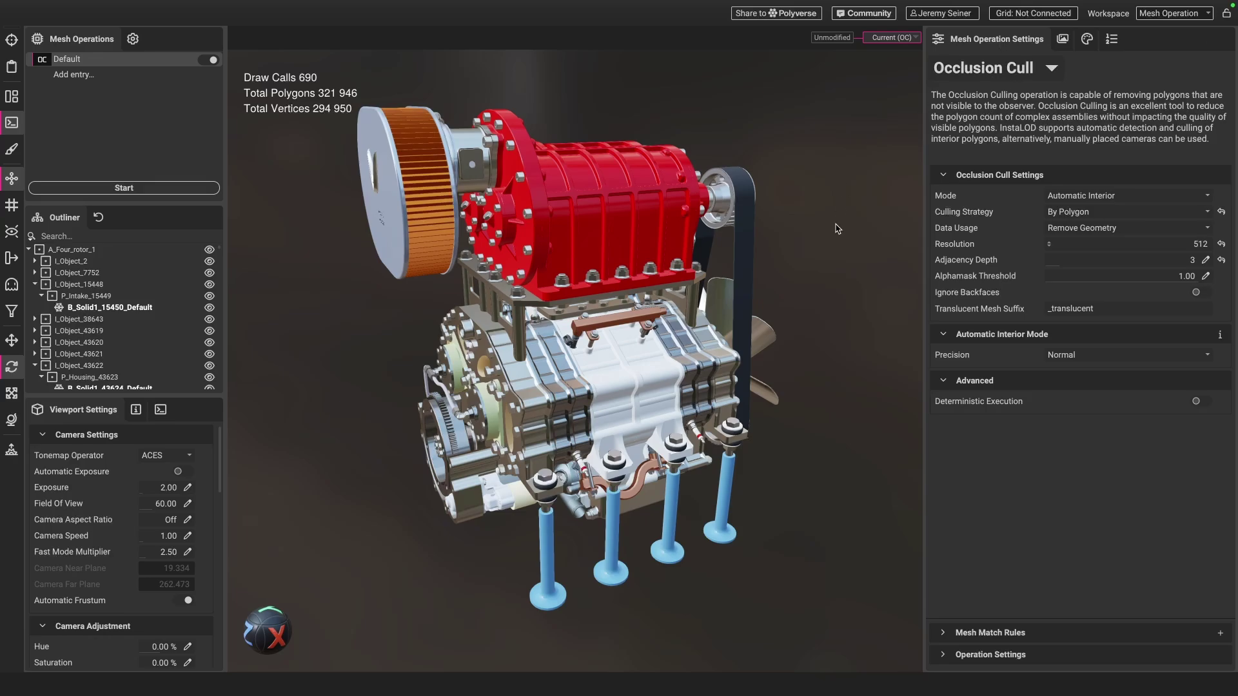
Step: Hide the supercharger housing on the culled engine and inspect the space inside it
{"action": "scroll", "coordinate": [614, 350], "scroll_direction": "down", "scroll_amount": 2}
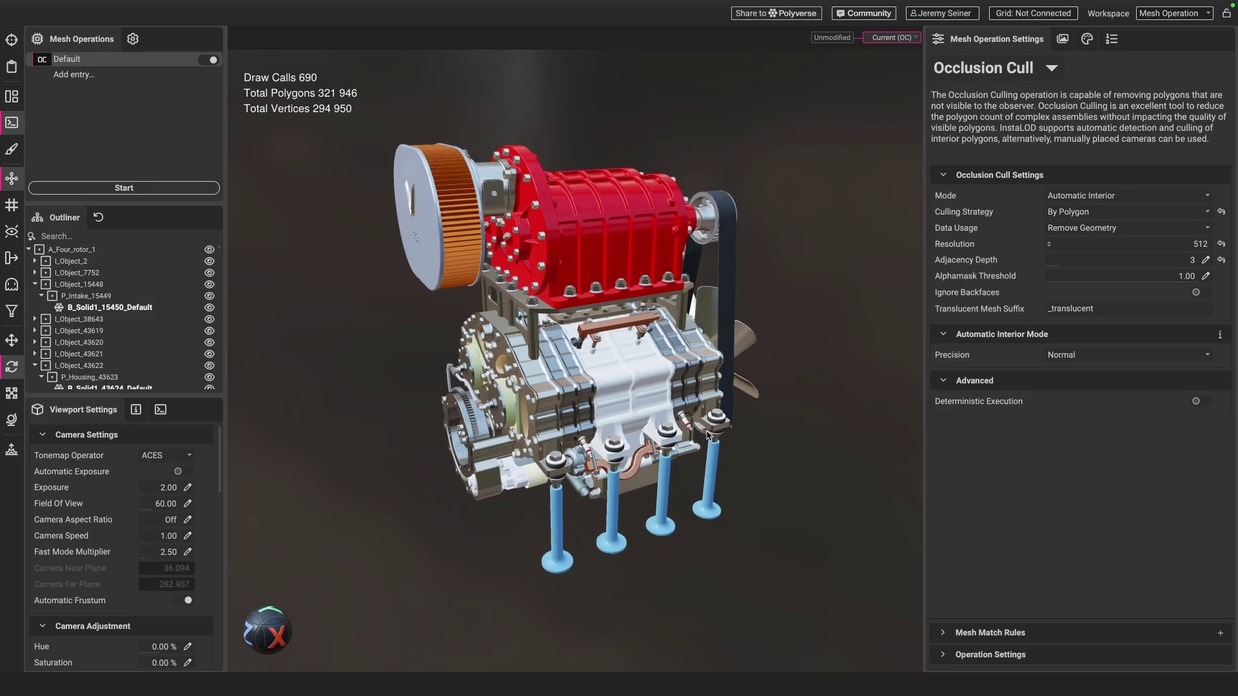
{"action": "left_click_drag", "start_coordinate": [569, 405], "coordinate": [561, 379]}
{"action": "left_click", "coordinate": [599, 251]}
{"action": "key", "text": "h"}
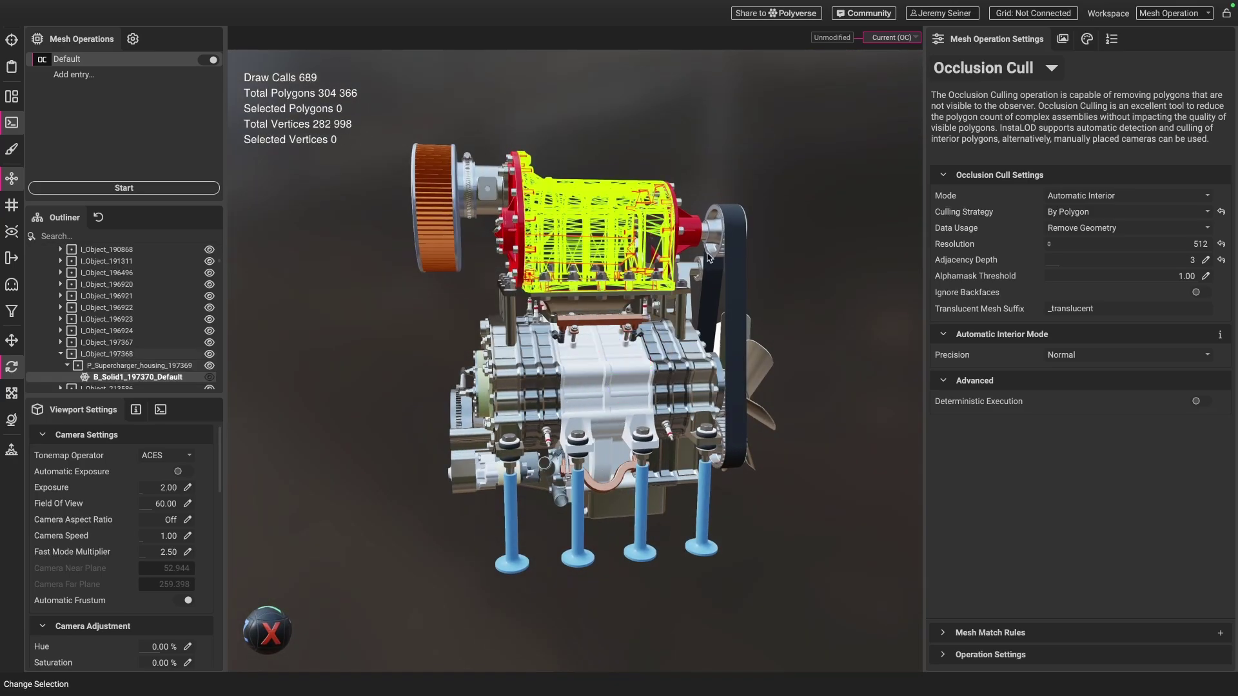
{"action": "scroll", "coordinate": [570, 300], "scroll_direction": "up", "scroll_amount": 5}
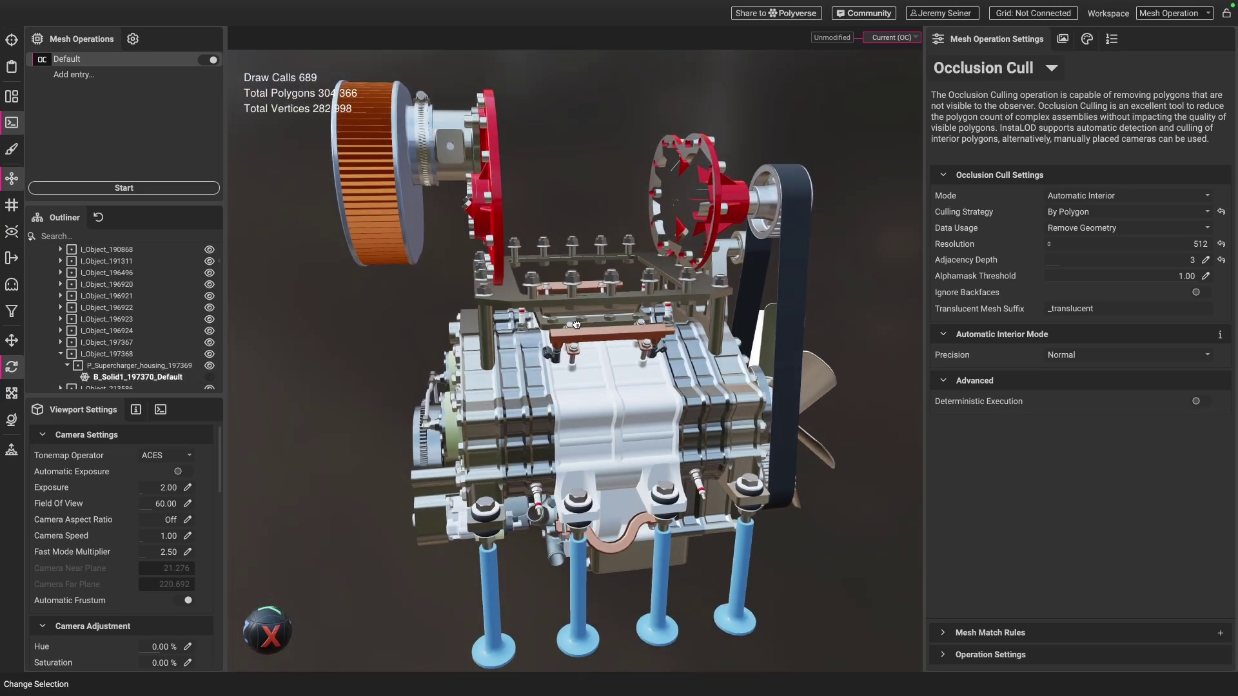
{"action": "mouse_move", "coordinate": [570, 300]}
{"action": "left_mouse_down"}
{"action": "mouse_move", "coordinate": [578, 328]}
{"action": "mouse_move", "coordinate": [583, 289]}
{"action": "mouse_move", "coordinate": [551, 296]}
{"action": "left_mouse_up"}
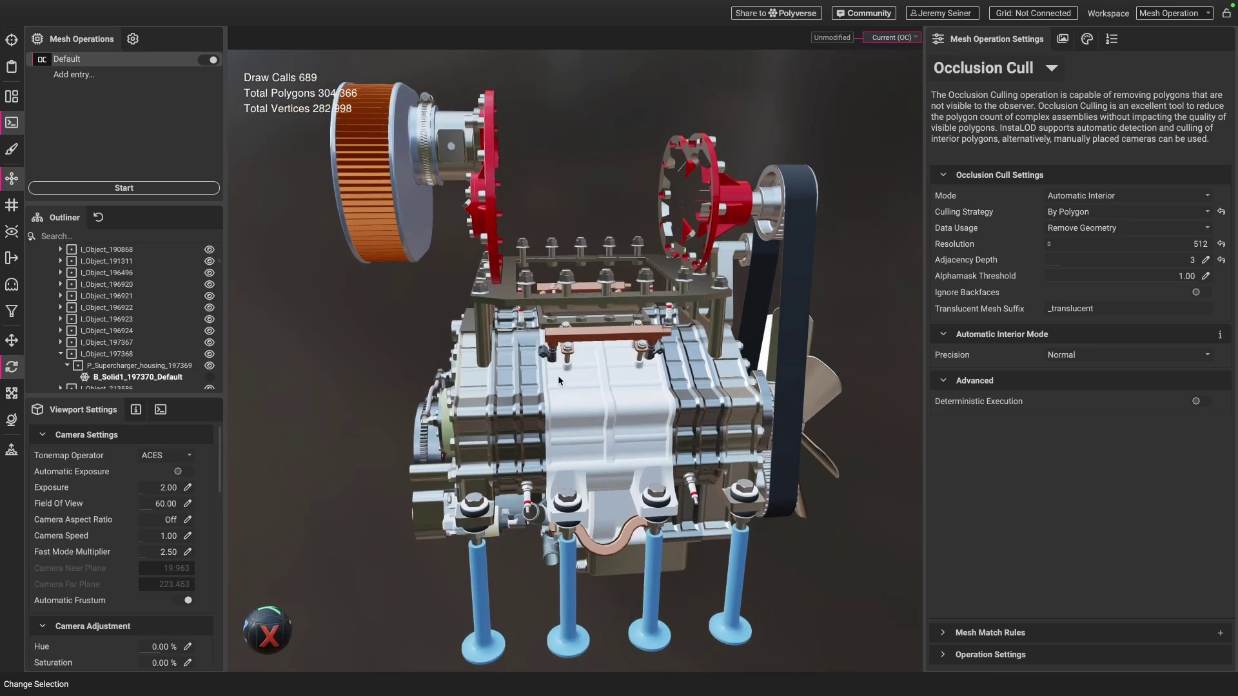
Step: Hide the white intake and the block housings of the culled engine, and inspect the remaining interior geometry
{"action": "left_click", "coordinate": [565, 393]}
{"action": "key", "text": "h"}
{"action": "left_click", "coordinate": [652, 428]}
{"action": "key", "text": "h"}
{"action": "left_click", "coordinate": [693, 430]}
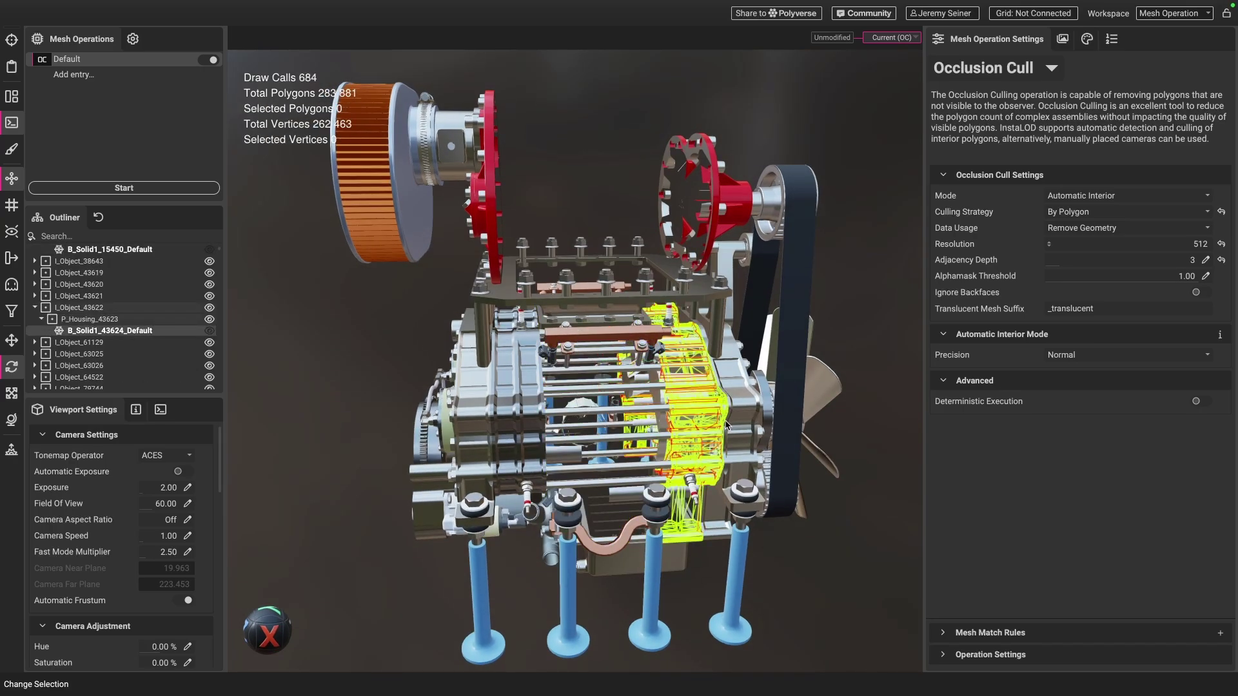
{"action": "key", "text": "h"}
{"action": "key", "text": "Escape"}
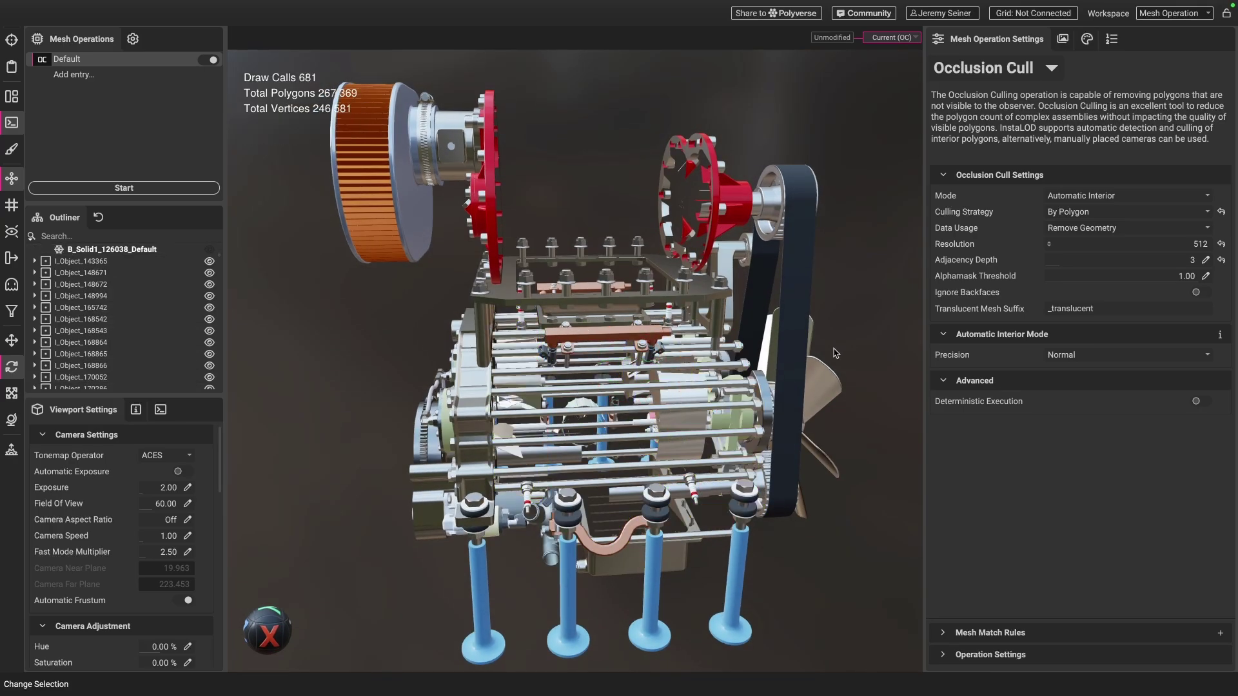
{"action": "scroll", "coordinate": [594, 401], "scroll_direction": "up", "scroll_amount": 10}
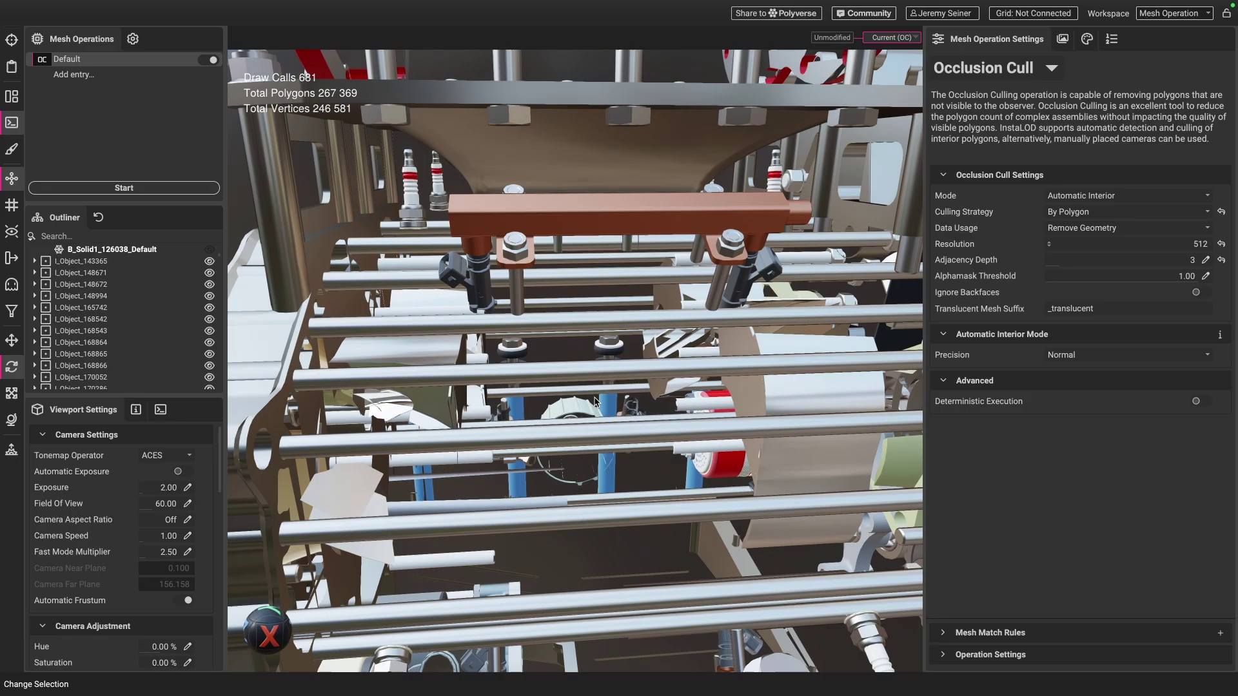
Step: Examine the exposed rods and remaining interior parts of the culled engine, close up and from the flywheel end
{"action": "left_click_drag", "start_coordinate": [599, 436], "coordinate": [582, 311]}
{"action": "scroll", "coordinate": [557, 318], "scroll_direction": "up", "scroll_amount": 2}
{"action": "scroll", "coordinate": [582, 311], "scroll_direction": "down", "scroll_amount": 10}
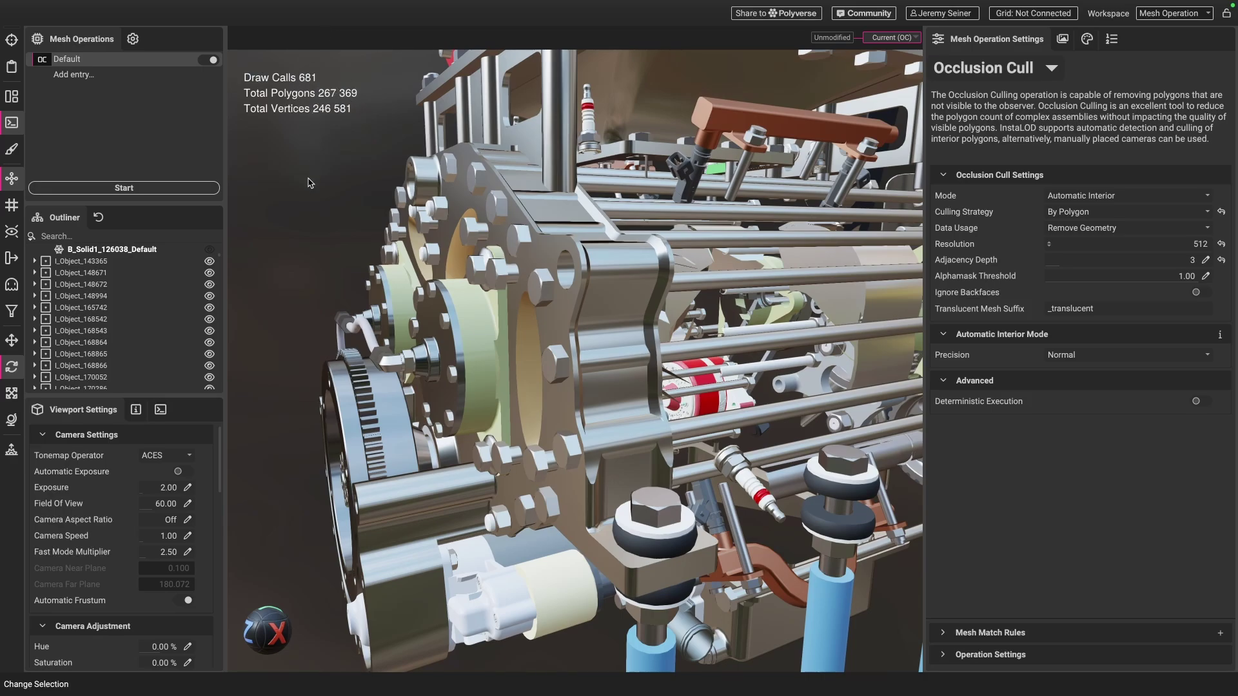
{"action": "scroll", "coordinate": [632, 280], "scroll_direction": "down", "scroll_amount": 5}
{"action": "scroll", "coordinate": [632, 280], "scroll_direction": "up", "scroll_amount": 5}
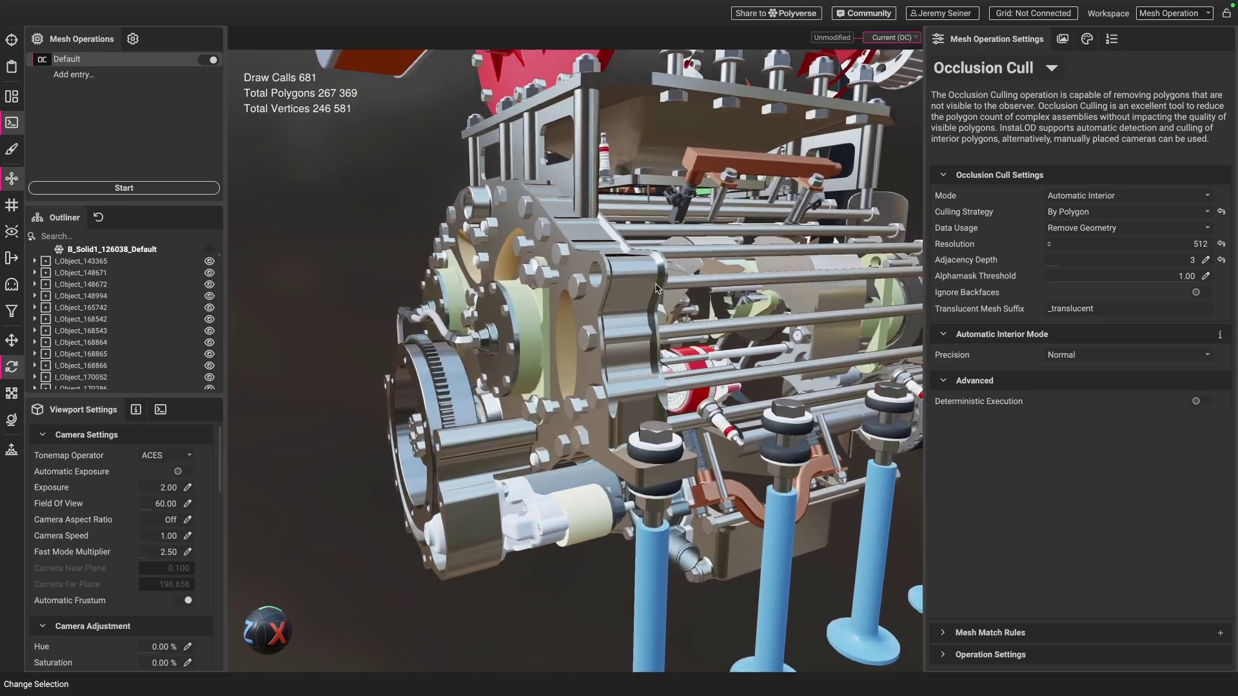
{"action": "left_click_drag", "start_coordinate": [632, 280], "coordinate": [716, 312]}
{"action": "scroll", "coordinate": [687, 316], "scroll_direction": "down", "scroll_amount": 5}
{"action": "middle_click_drag", "start_coordinate": [715, 312], "coordinate": [574, 308]}
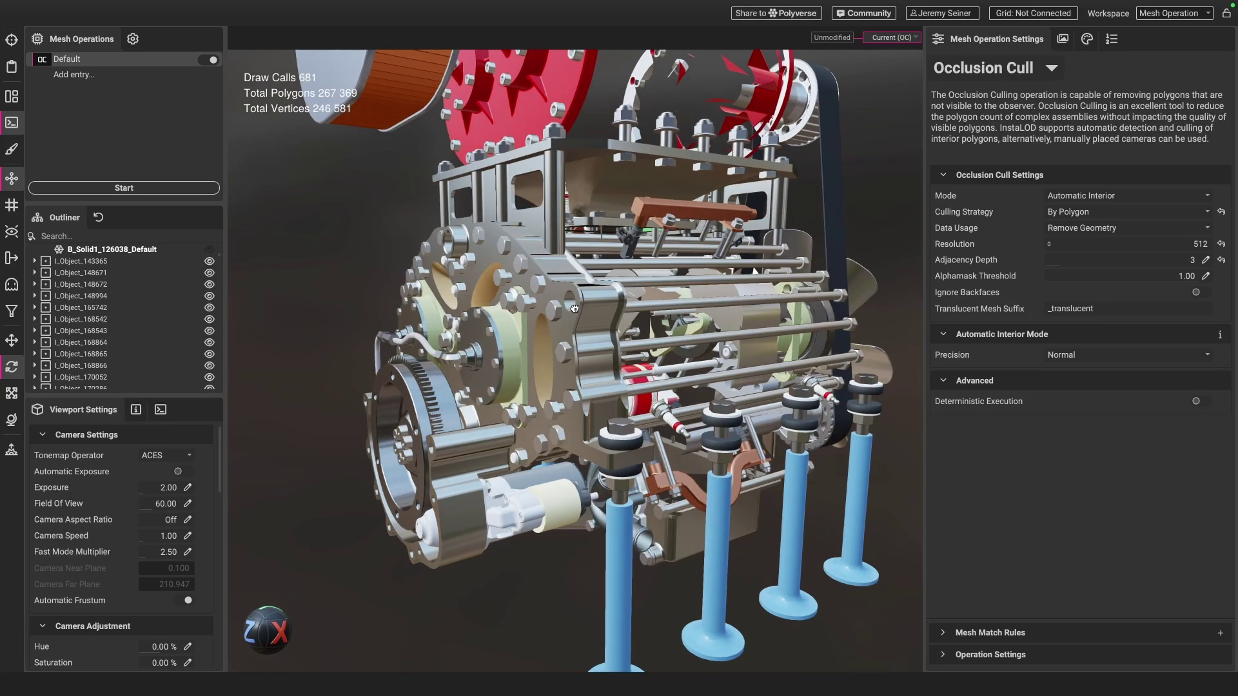
Step: Unhide all hidden parts of the culled engine and inspect the complete exterior around the flywheel end and both sides
{"action": "right_click", "coordinate": [257, 273]}
{"action": "left_click", "coordinate": [290, 327]}
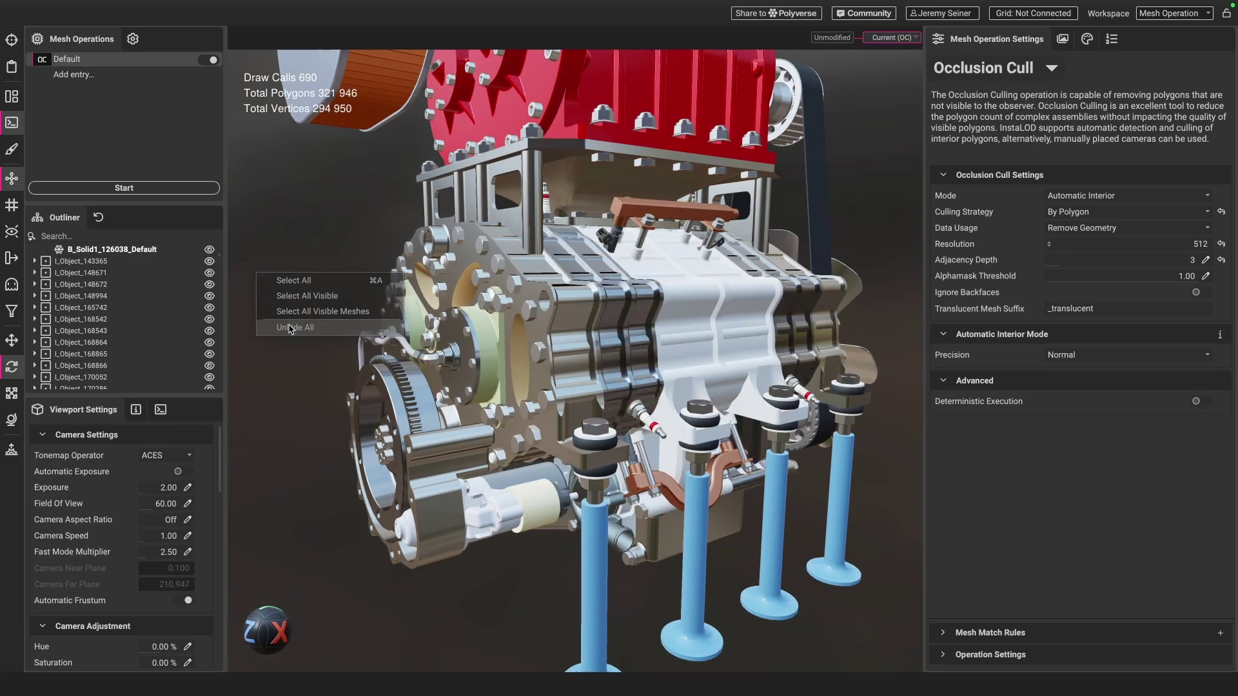
{"action": "left_click_drag", "start_coordinate": [425, 324], "coordinate": [647, 328]}
{"action": "scroll", "coordinate": [579, 316], "scroll_direction": "up", "scroll_amount": 5}
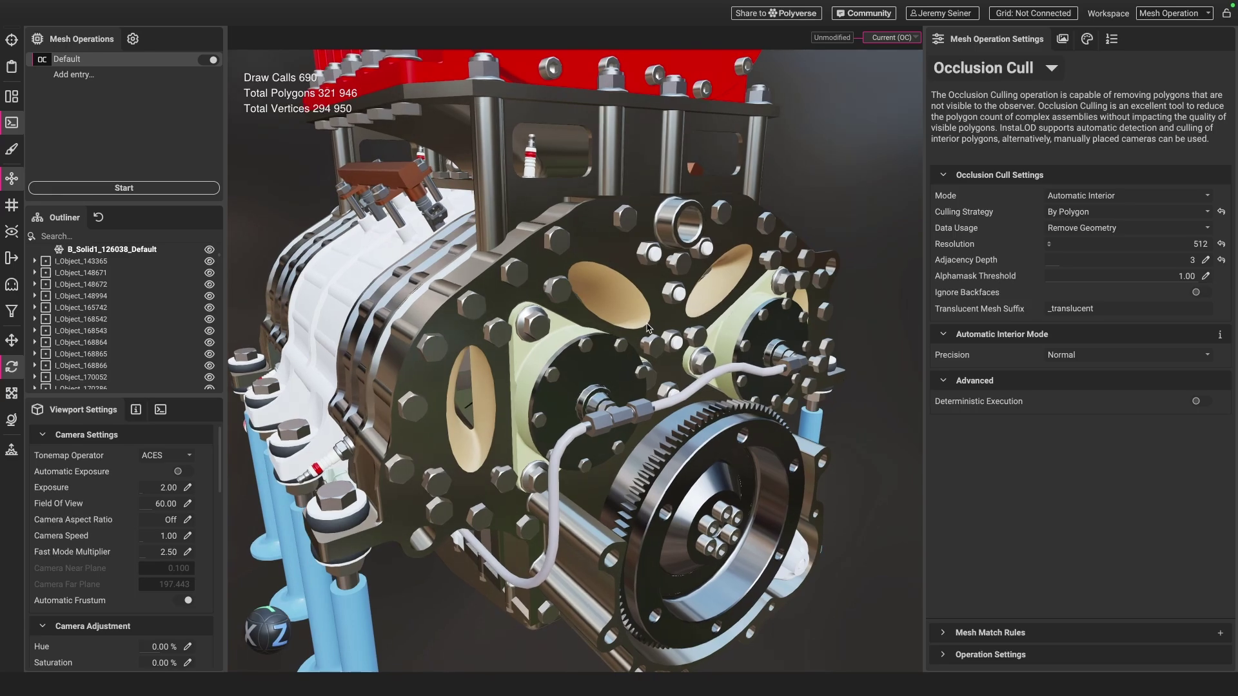
{"action": "mouse_move", "coordinate": [657, 371]}
{"action": "left_mouse_down"}
{"action": "mouse_move", "coordinate": [587, 340]}
{"action": "mouse_move", "coordinate": [557, 342]}
{"action": "mouse_move", "coordinate": [610, 360]}
{"action": "mouse_move", "coordinate": [603, 384]}
{"action": "mouse_move", "coordinate": [500, 373]}
{"action": "mouse_move", "coordinate": [639, 387]}
{"action": "left_mouse_up"}
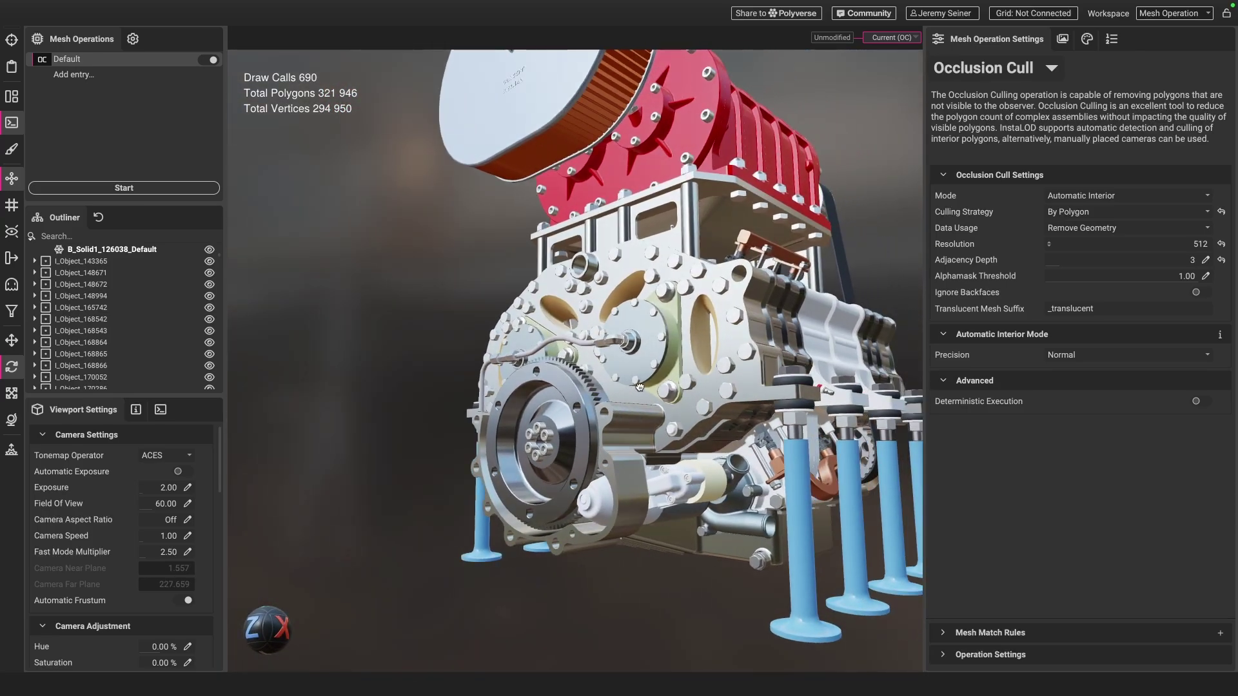
{"action": "scroll", "coordinate": [667, 376], "scroll_direction": "down", "scroll_amount": 5}
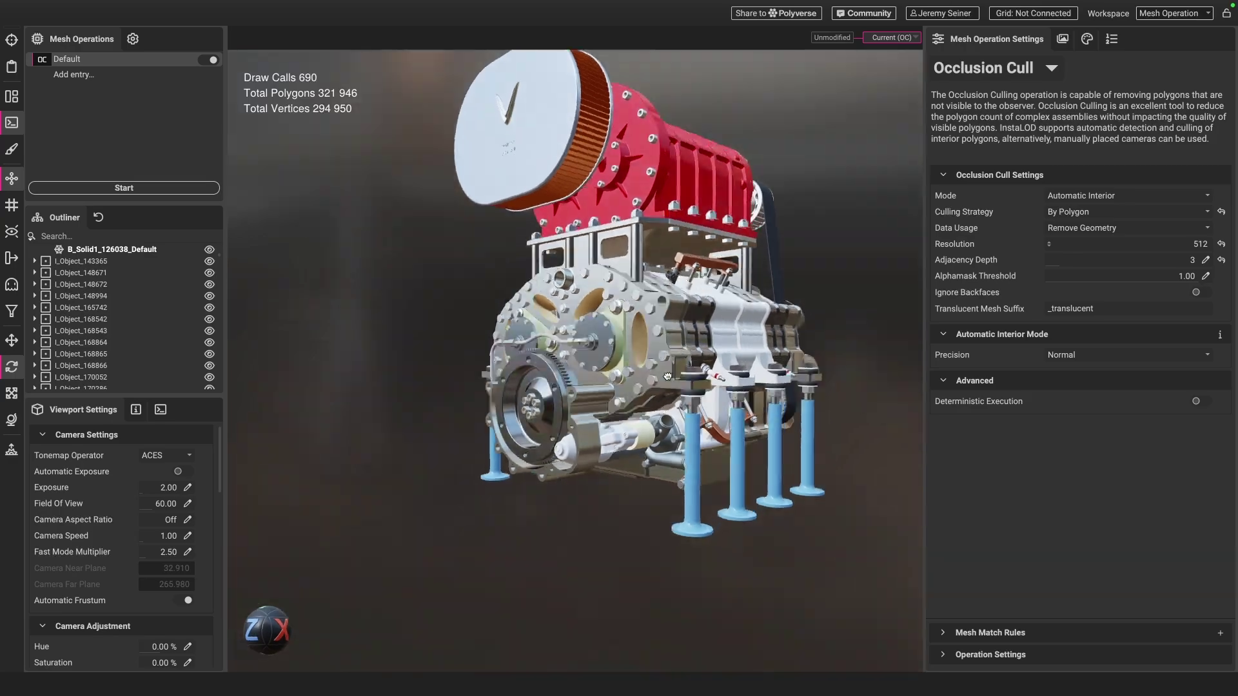
{"action": "left_click_drag", "start_coordinate": [667, 376], "coordinate": [638, 419]}
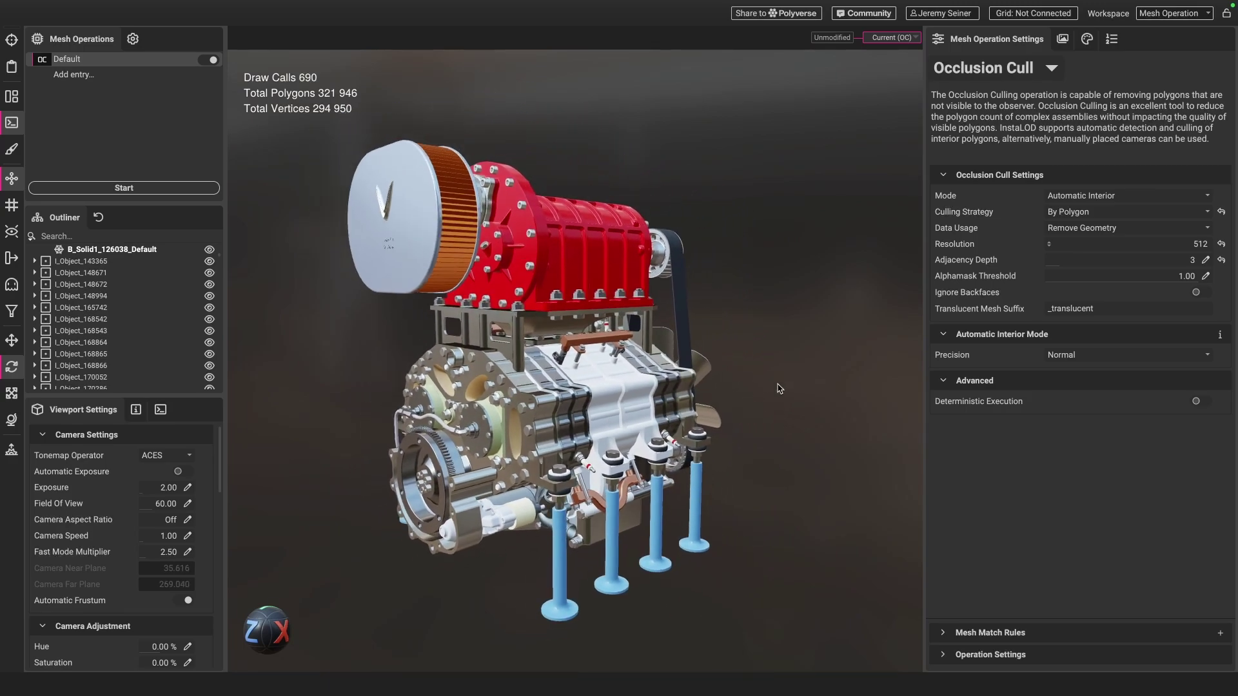